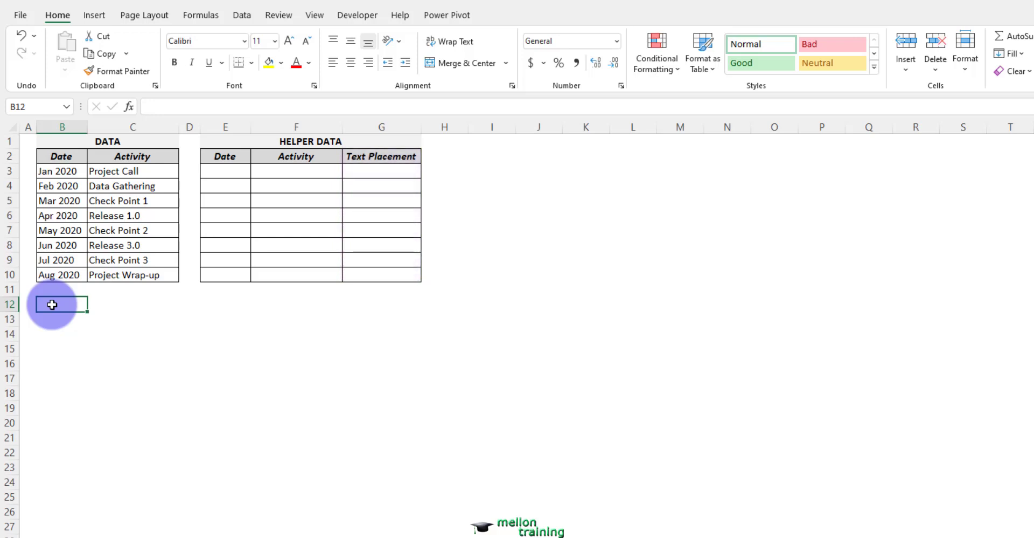
Enter the formula =IF(B3<>"",B3,"") in cell E3, the first Date cell of the helper data.
left_click(222, 173)
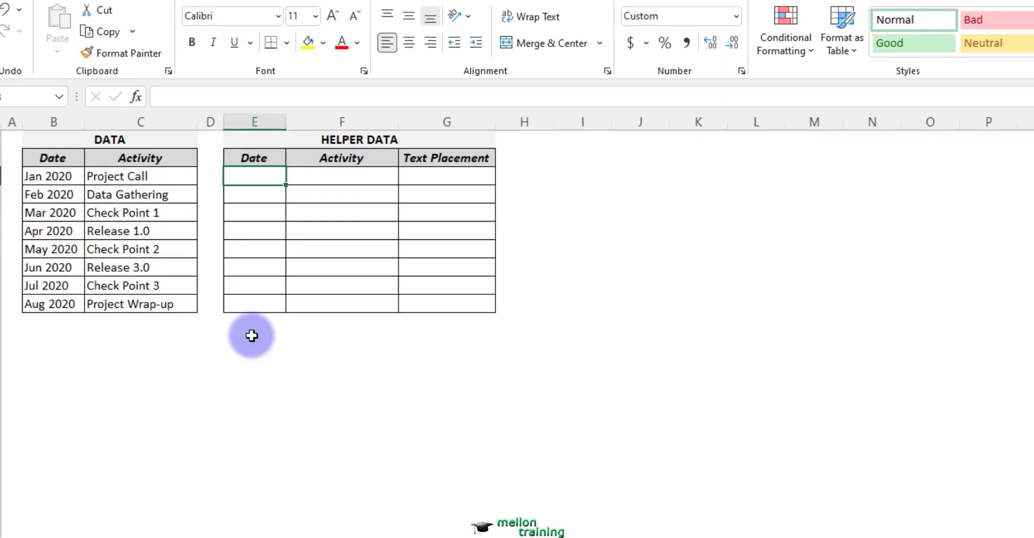
type("=")
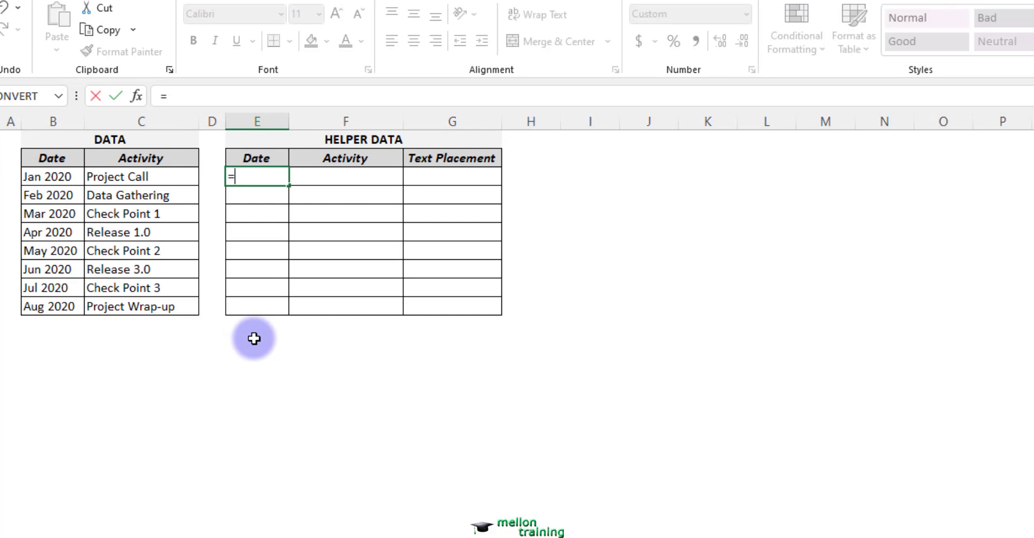
type("IF")
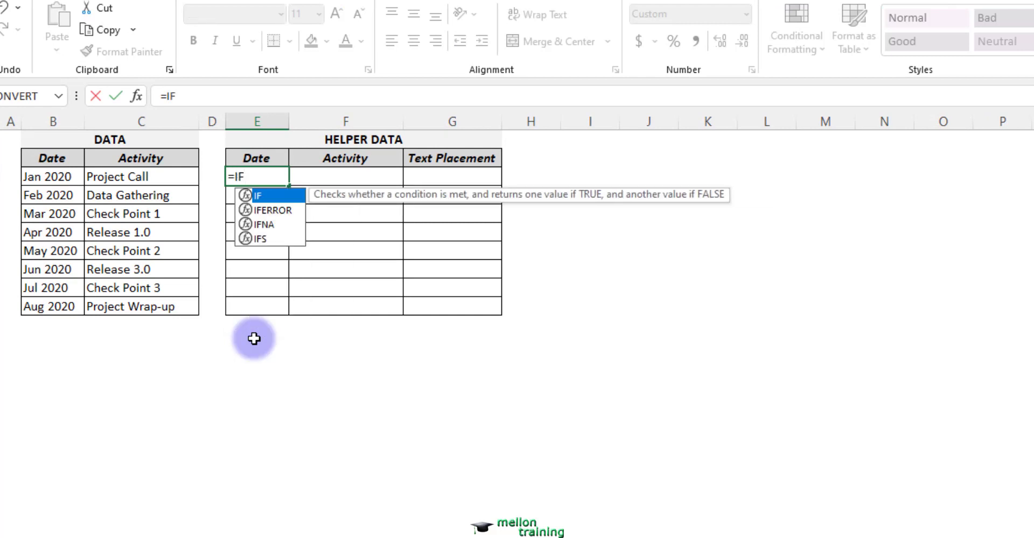
type("(")
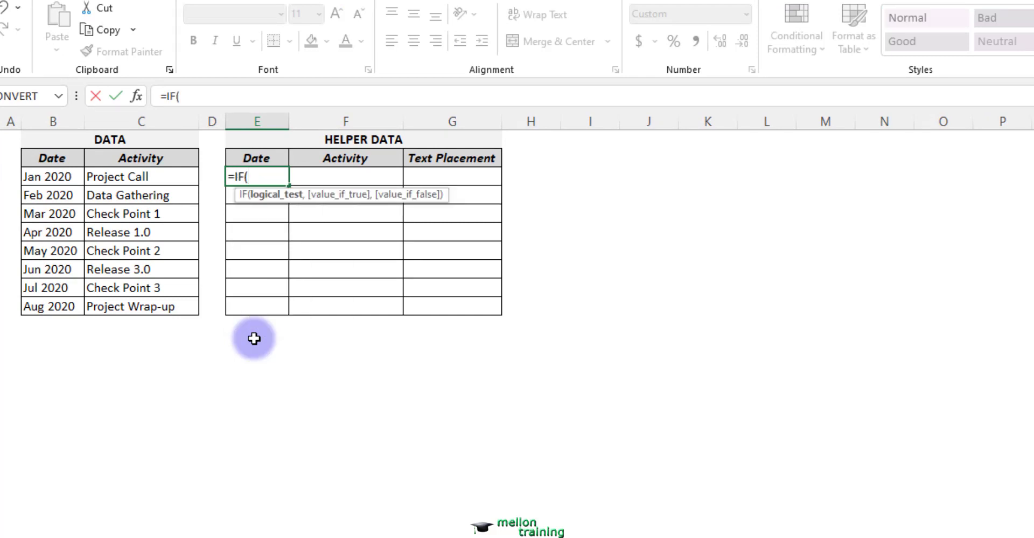
type("B3<>")
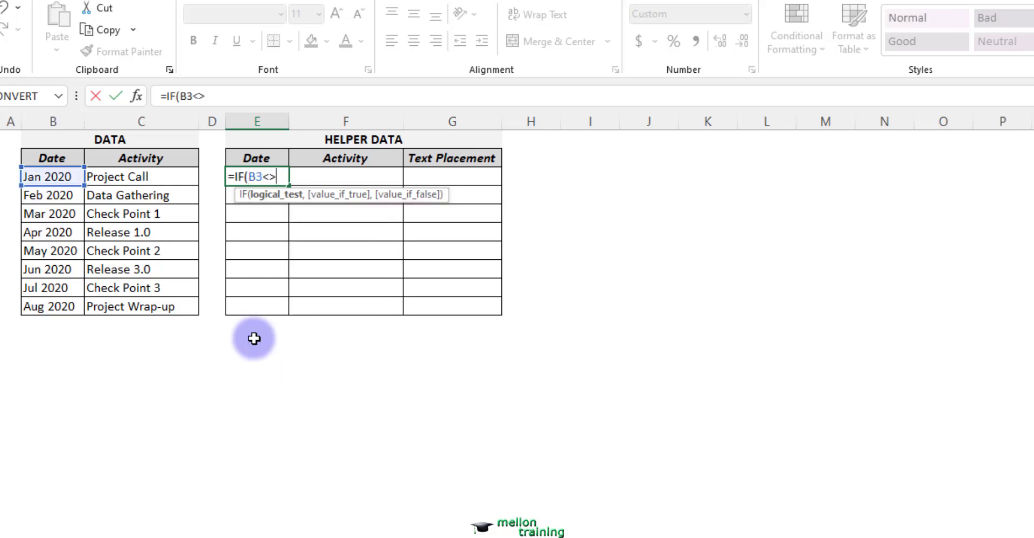
type("\"\",B3")
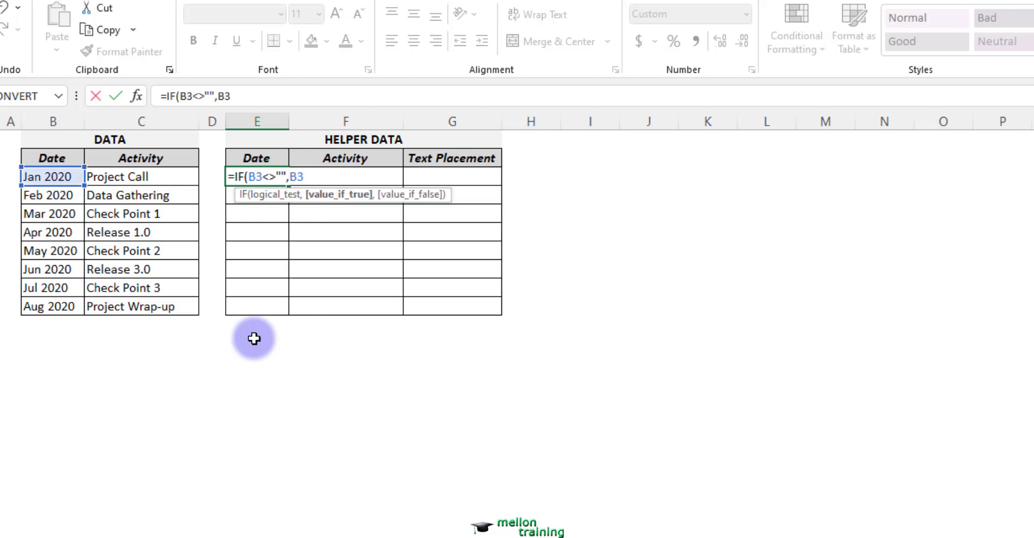
type(",\"")
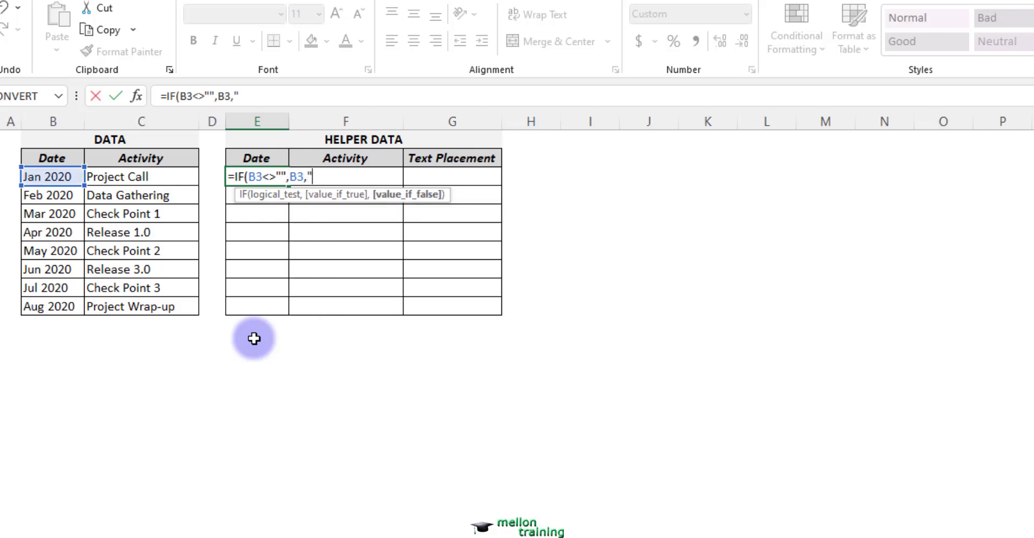
type("\")")
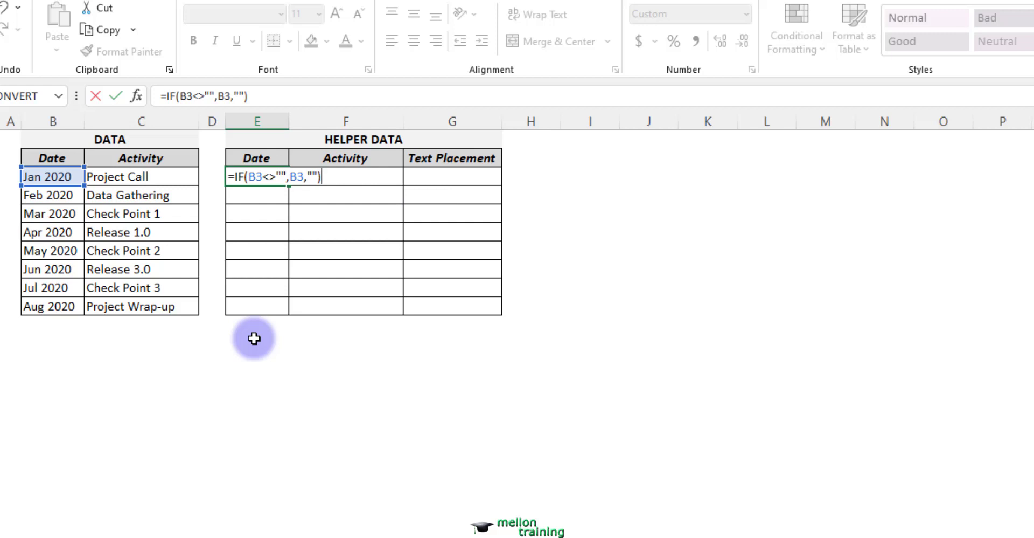
key("Return")
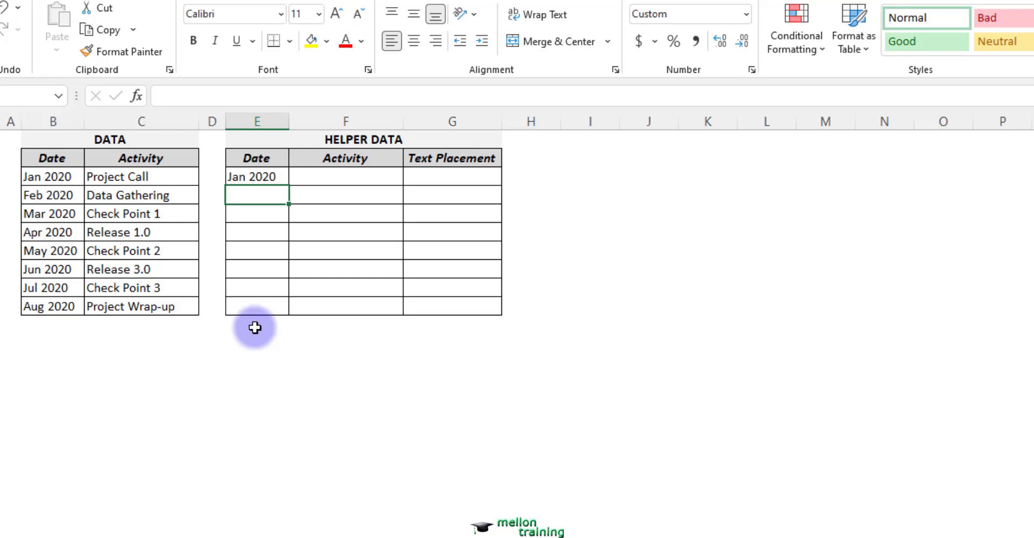
Fill the E3 date formula down the helper Date column through E10.
left_click(271, 181)
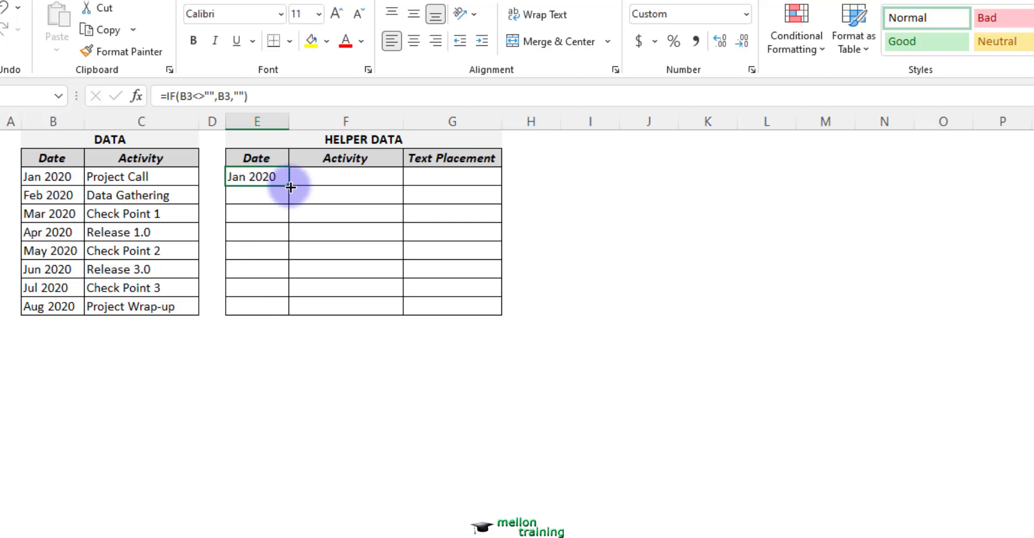
left_click_drag(289, 185, 292, 318)
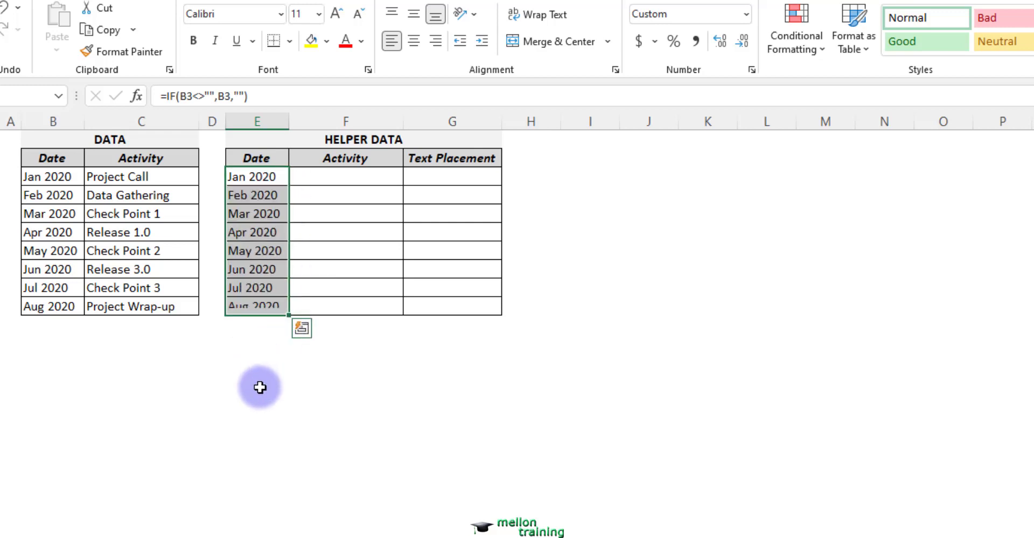
left_click(262, 343)
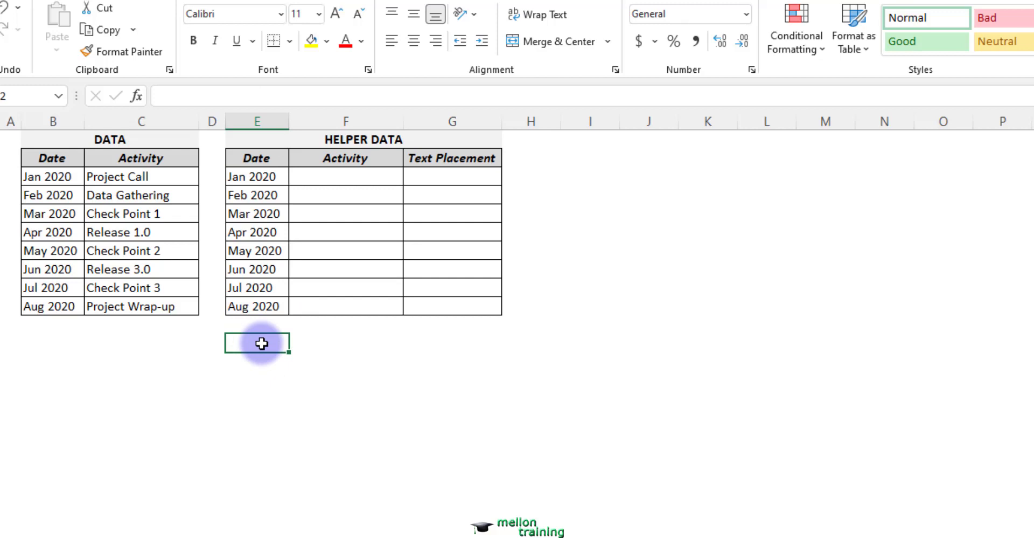
Enter =IF(AND(C3<>"",E3<>""),C3,NA()) in F3 and fill it down the helper Activity column through F10.
left_click(343, 179)
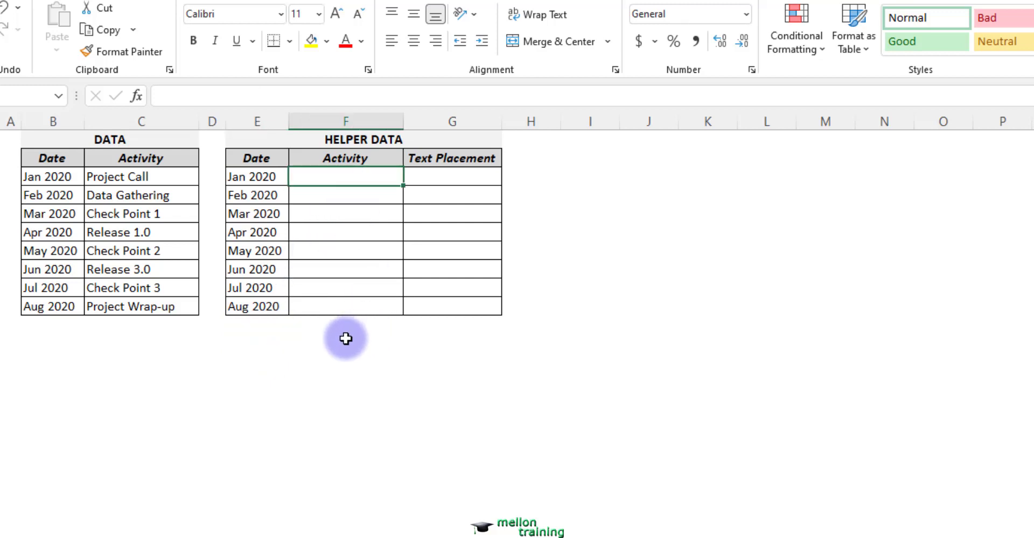
type("=I")
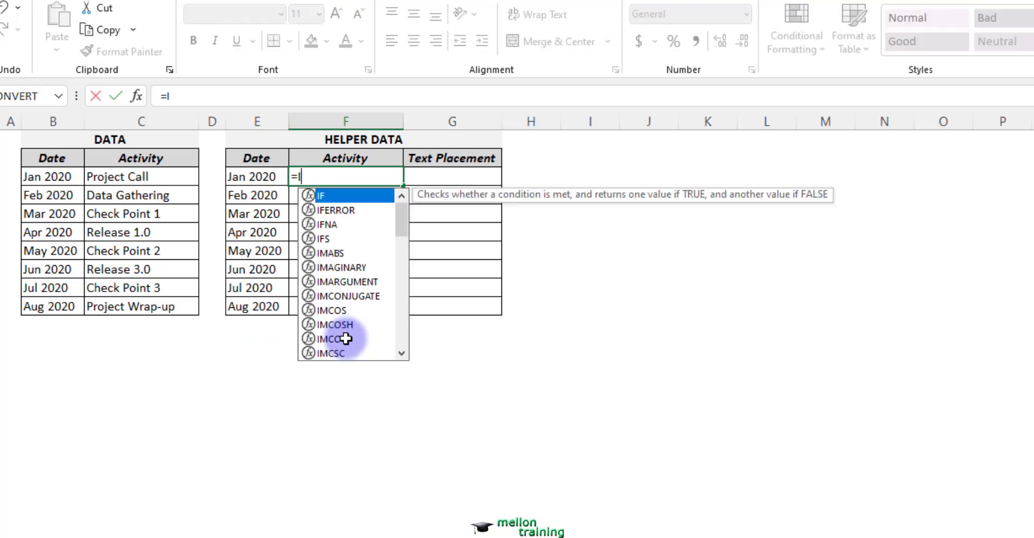
type("F(AND")
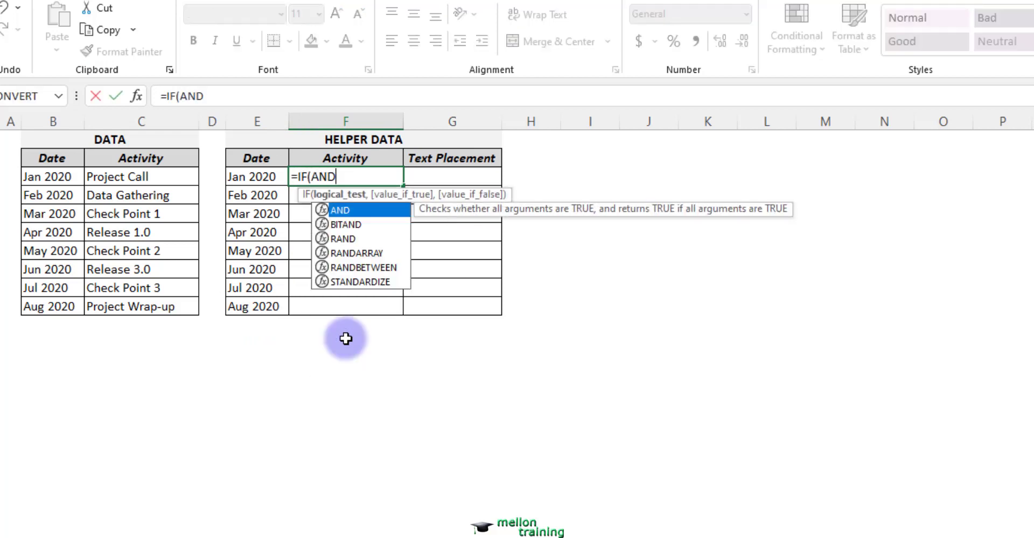
type("(")
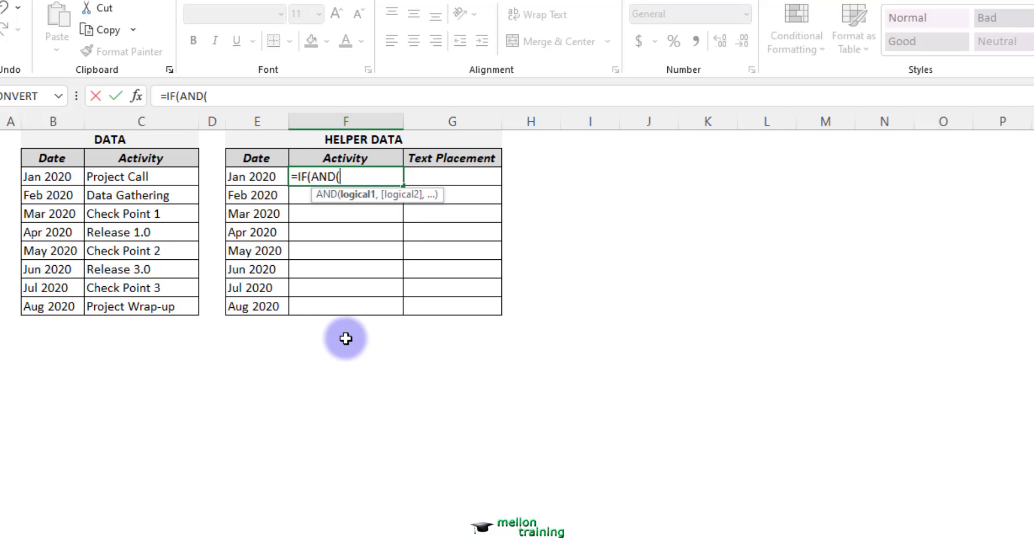
type("C3<>")
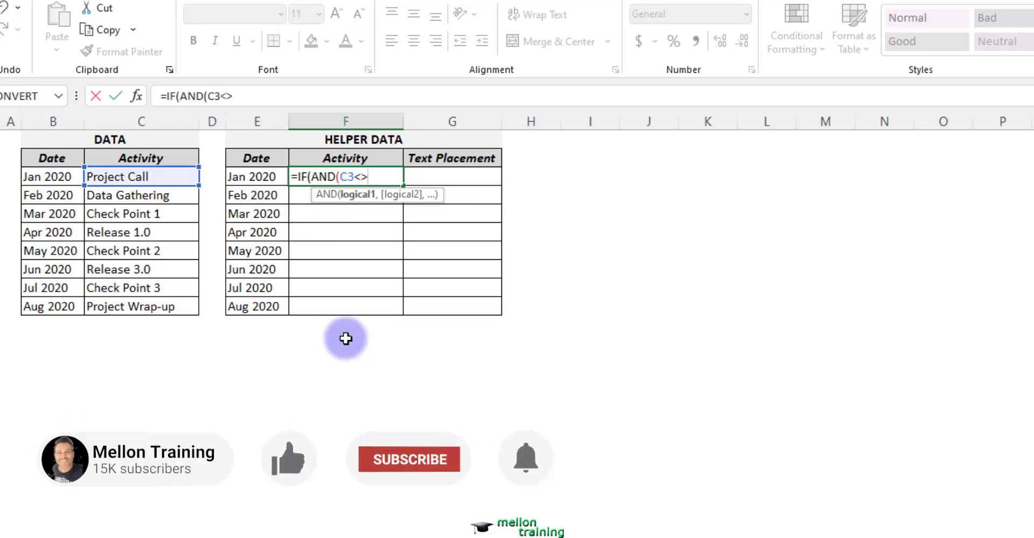
type("\"\",E3")
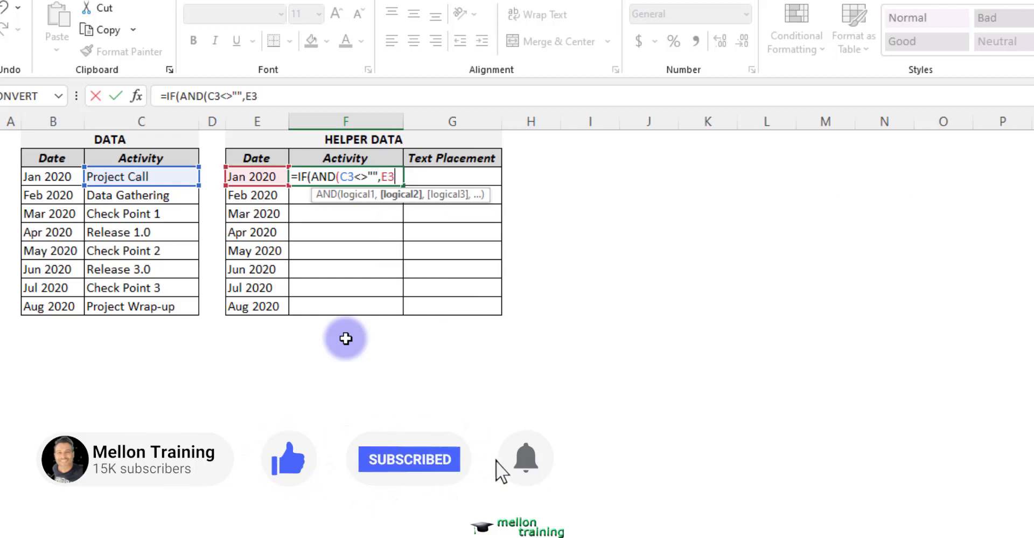
type("<>")
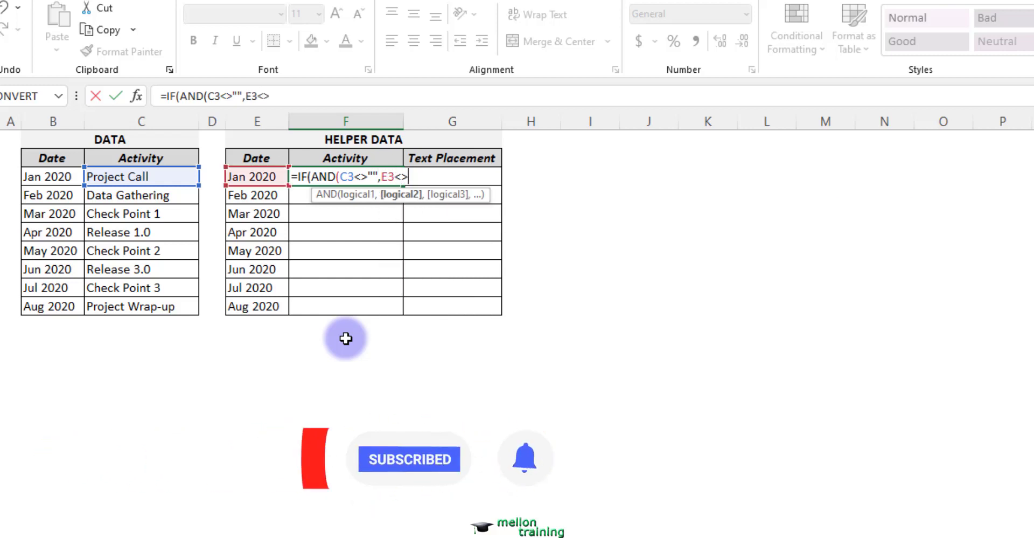
type("\"\"")
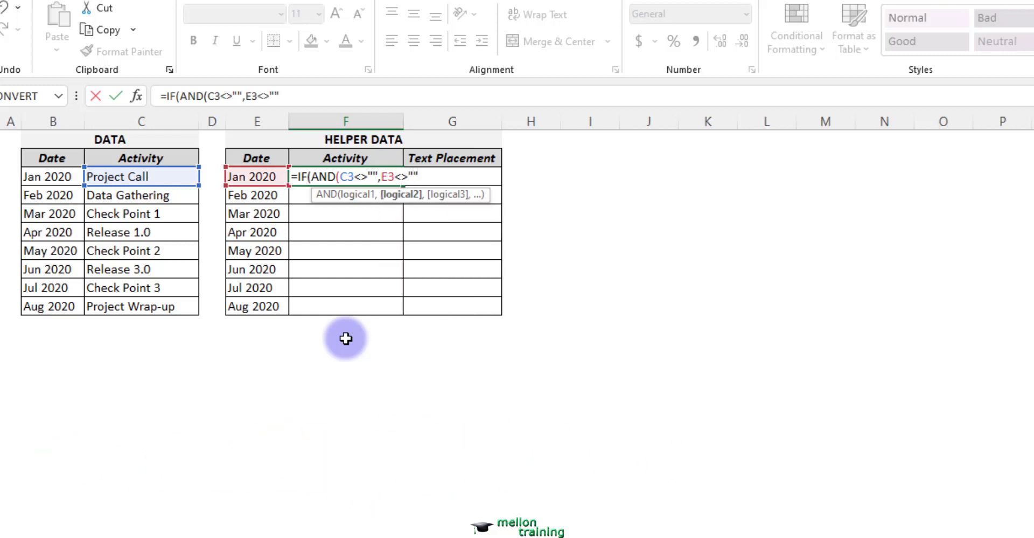
type(")")
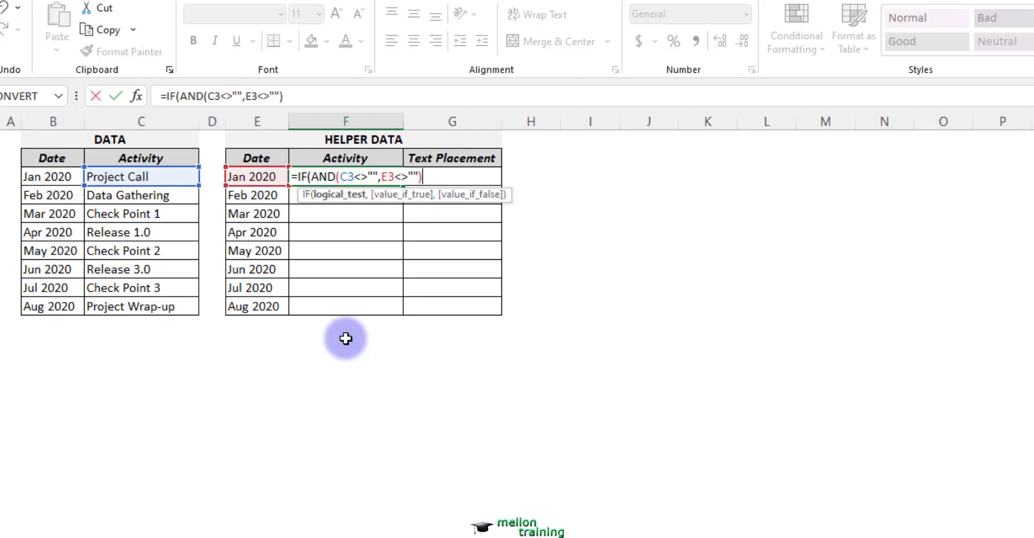
type(",")
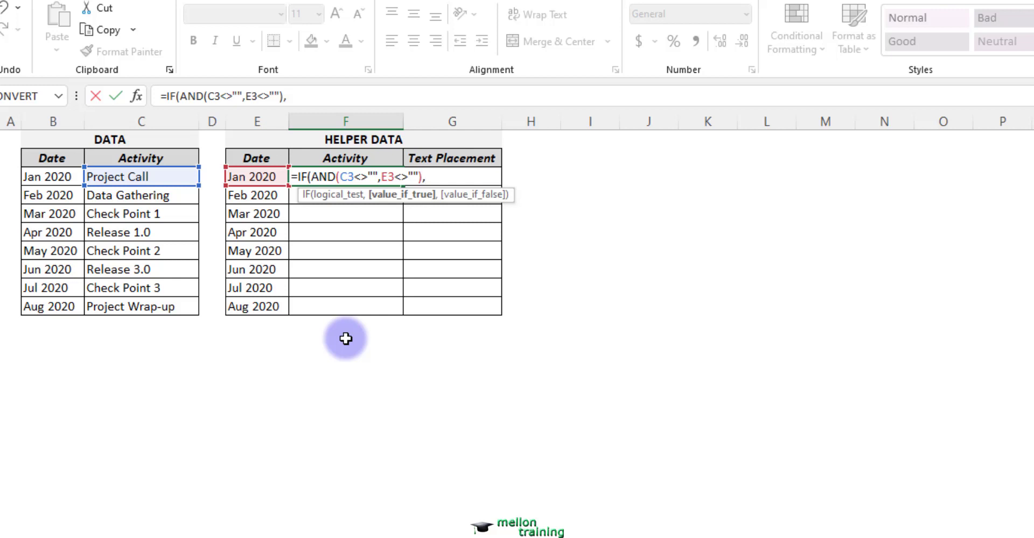
type("C3")
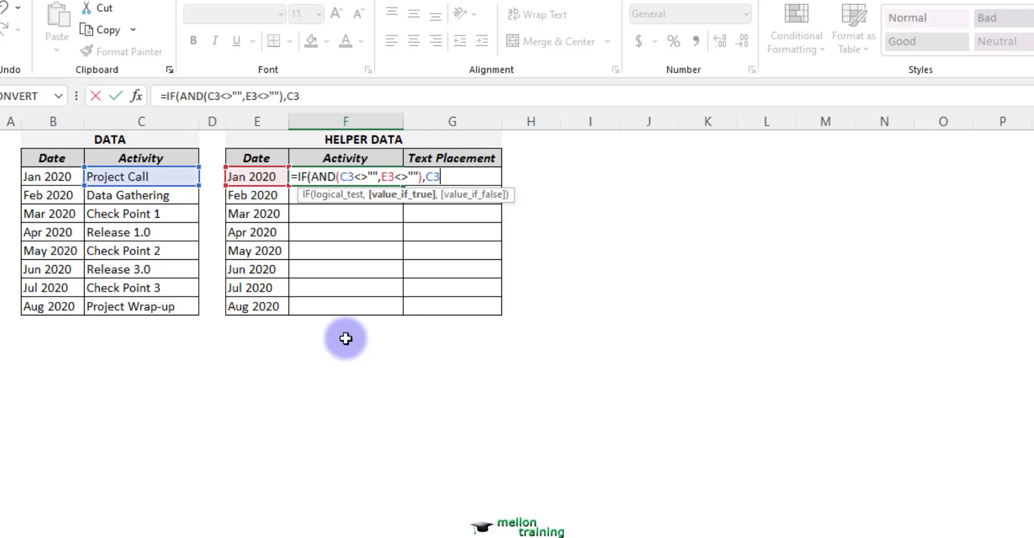
type(",NA")
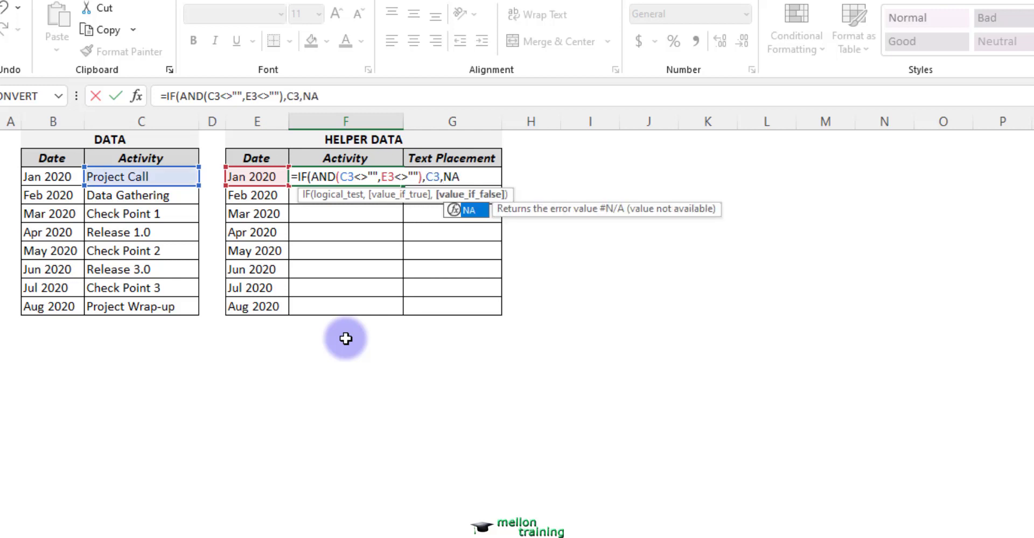
type("())")
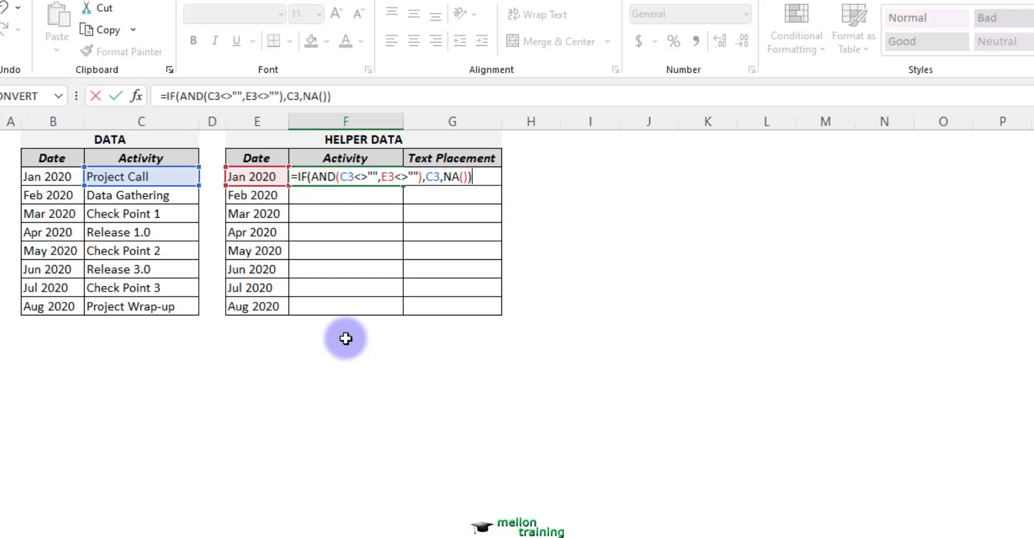
key("Return")
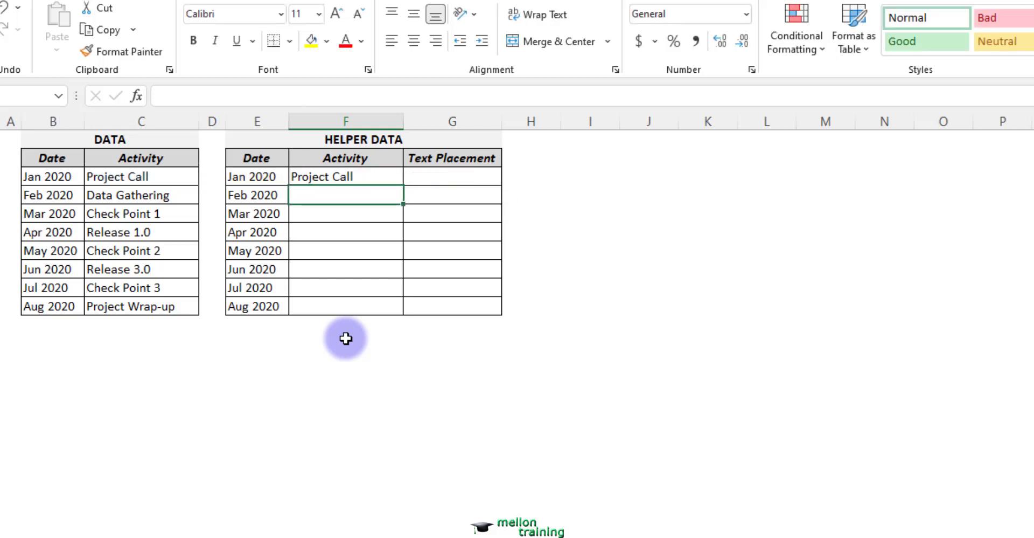
left_click(376, 178)
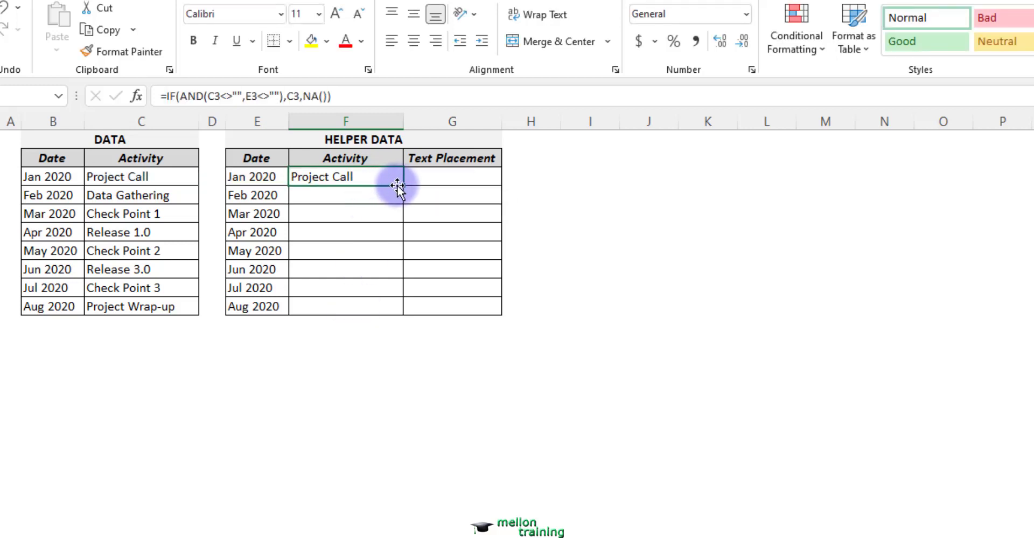
left_click_drag(404, 189, 404, 312)
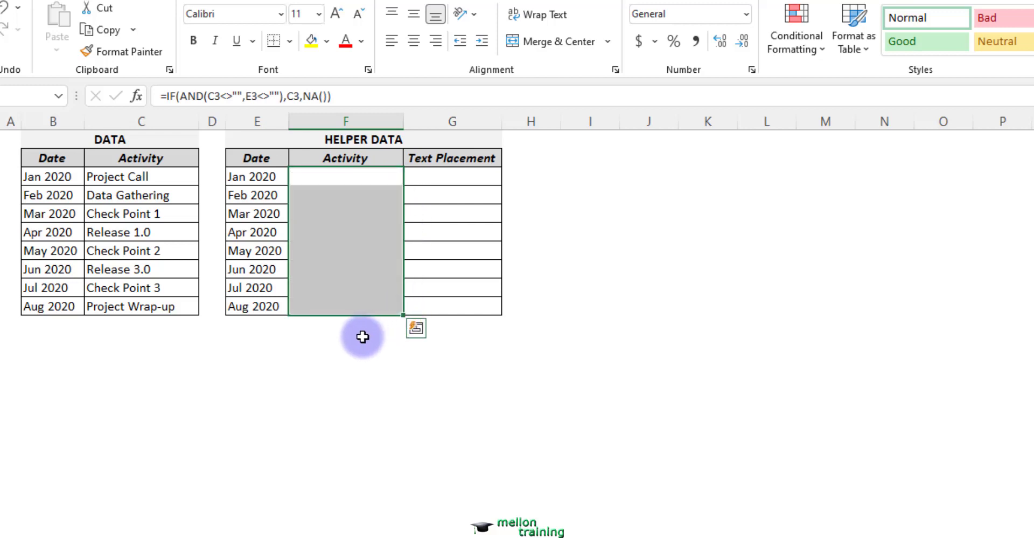
Enter =IF(F3<>"",10,"") in G3 and fill it down the helper Text Placement column through G10.
left_click(453, 176)
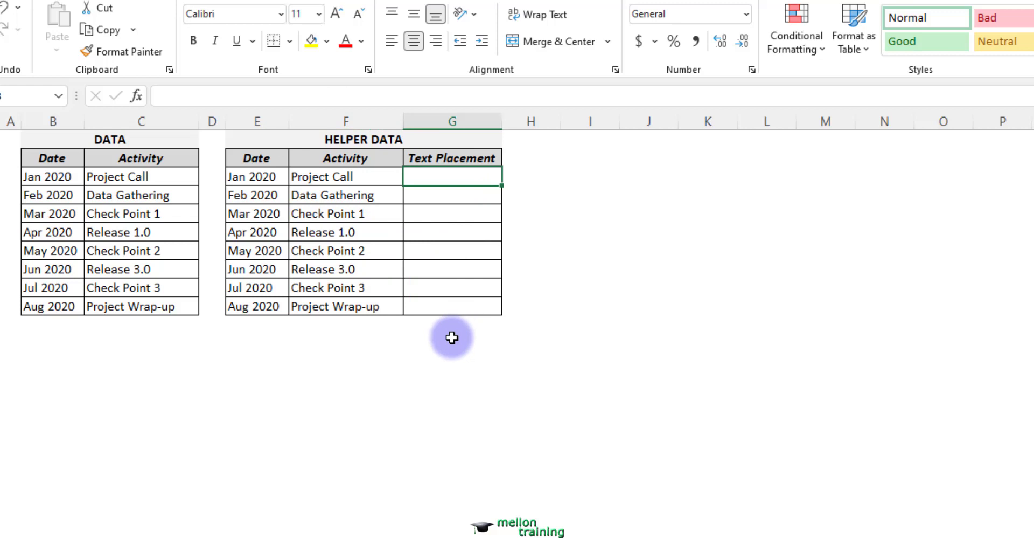
type("=")
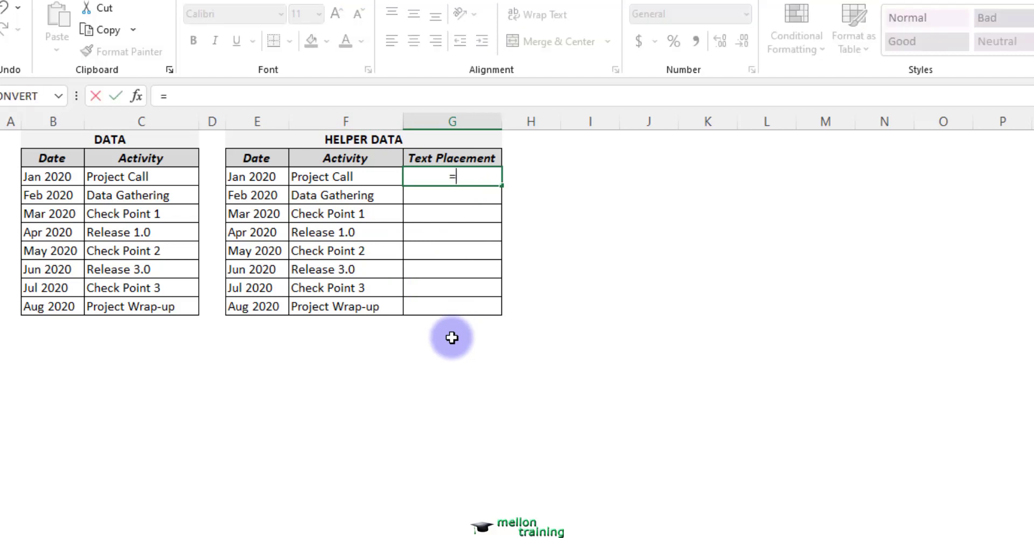
type("IF(")
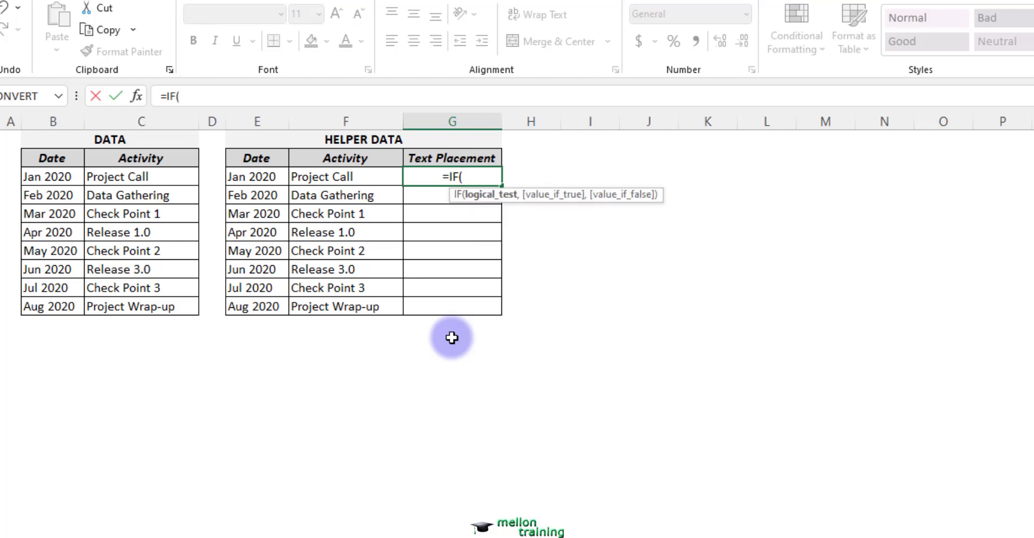
type("F3<>")
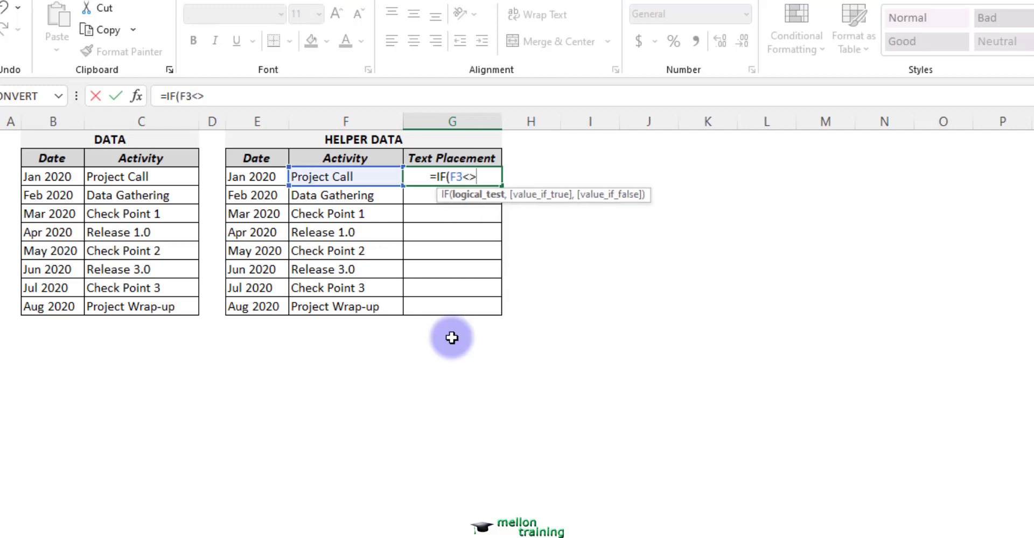
type("\"\"")
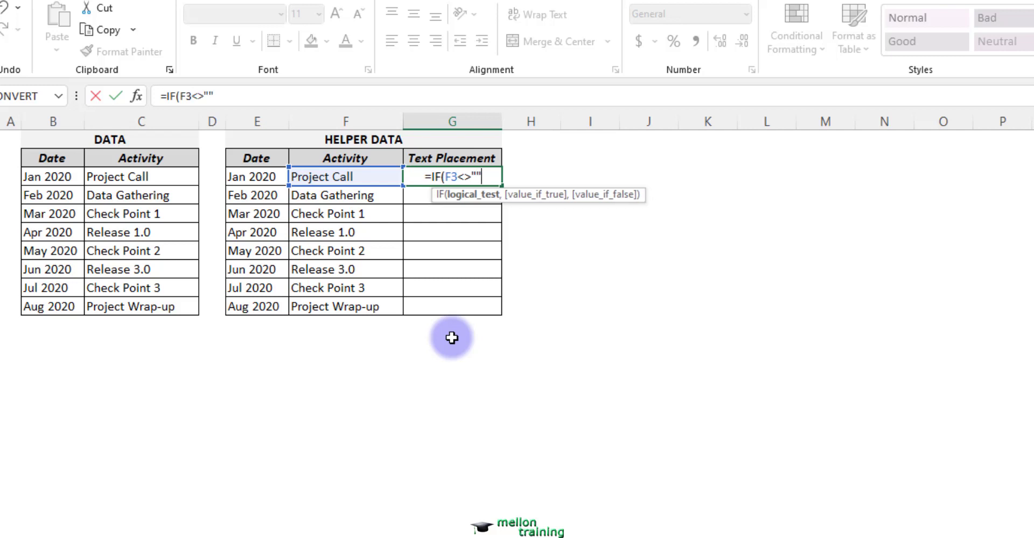
type(",10")
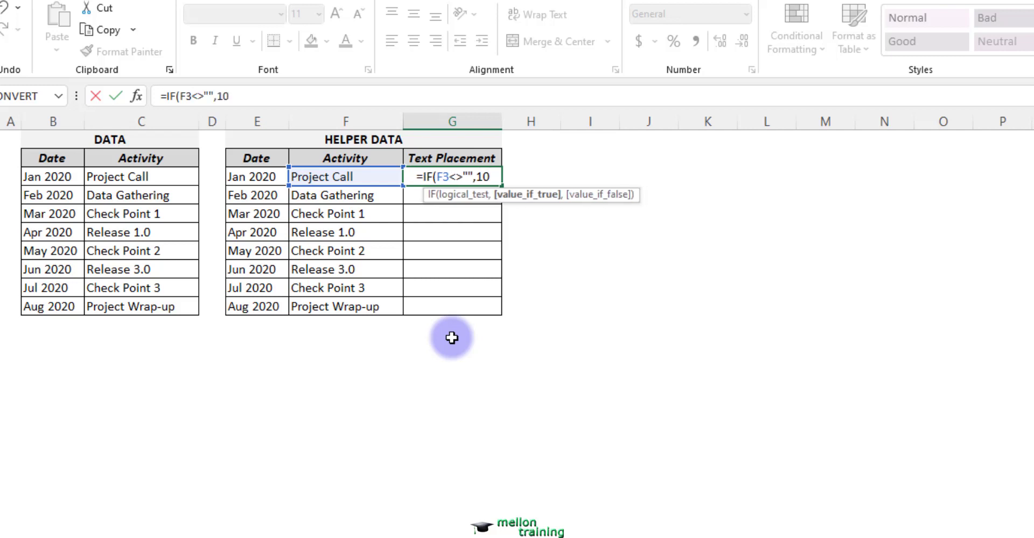
type(",")
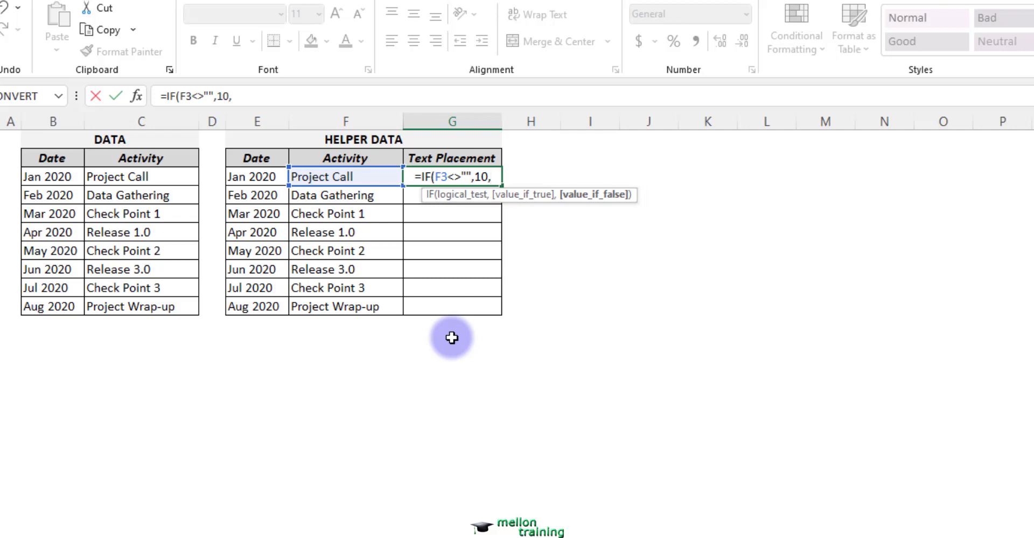
type("\"\"")
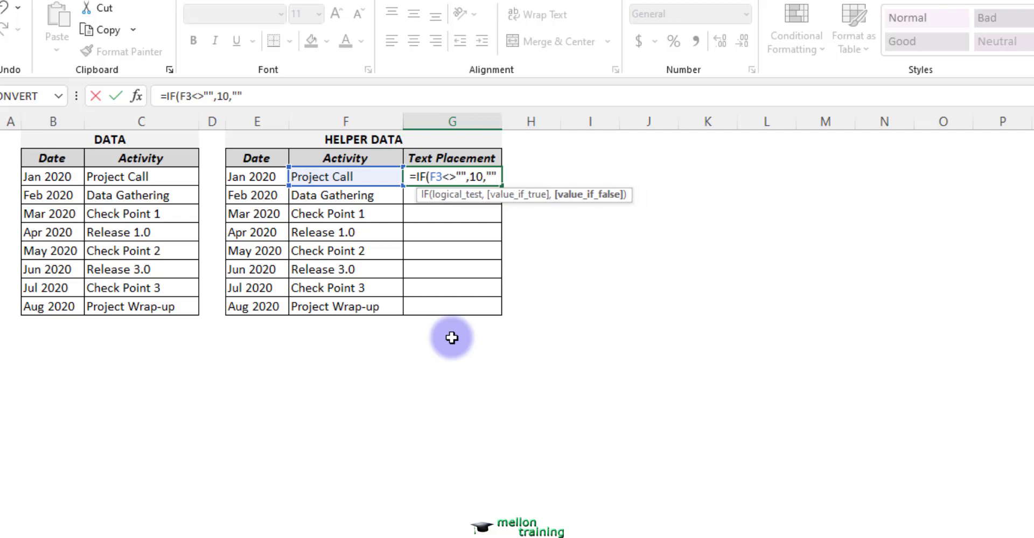
type(")")
key("Return")
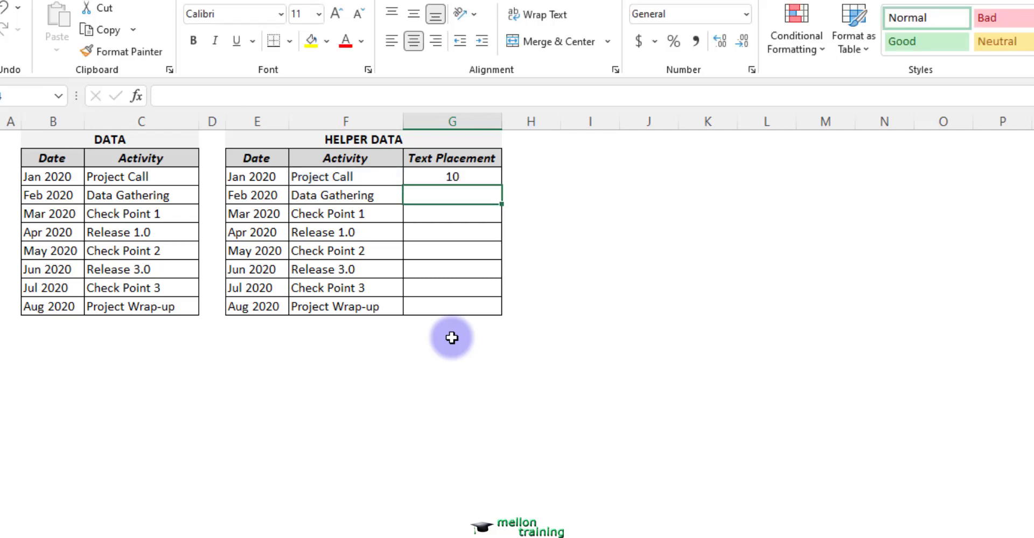
key("Up")
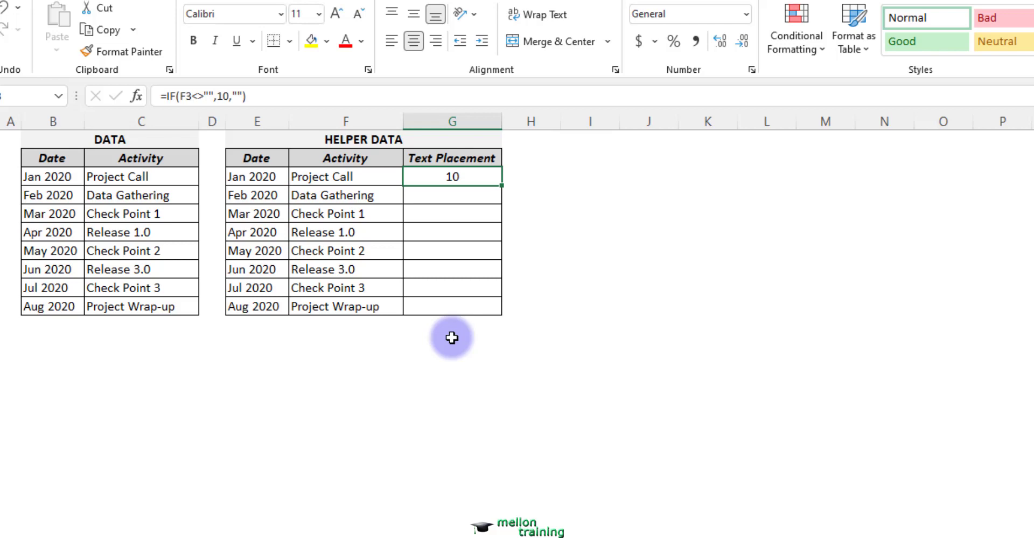
left_click_drag(503, 187, 507, 315)
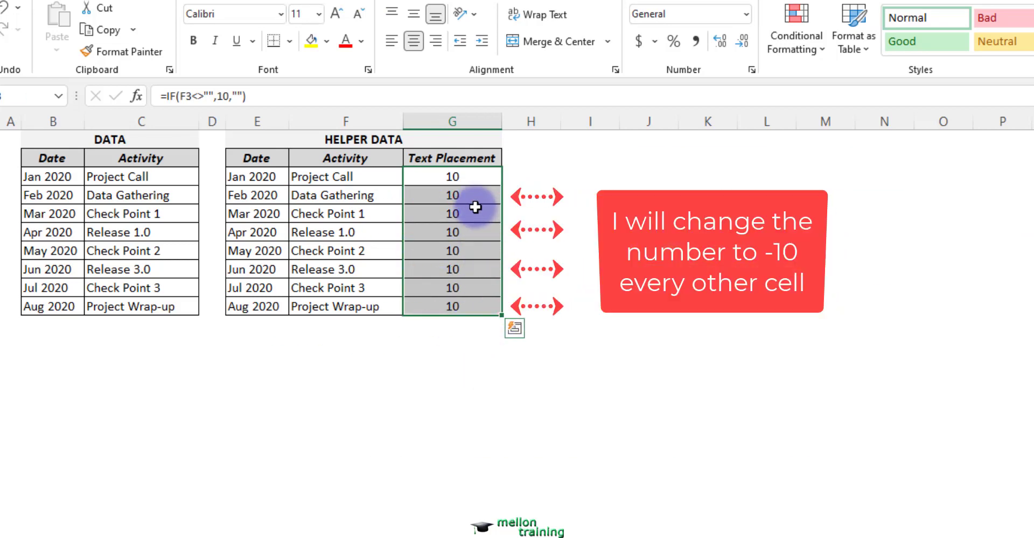
Change the value-if-true in the Text Placement formulas of G4 and G6 to -10.
left_click(474, 195)
left_click(220, 99)
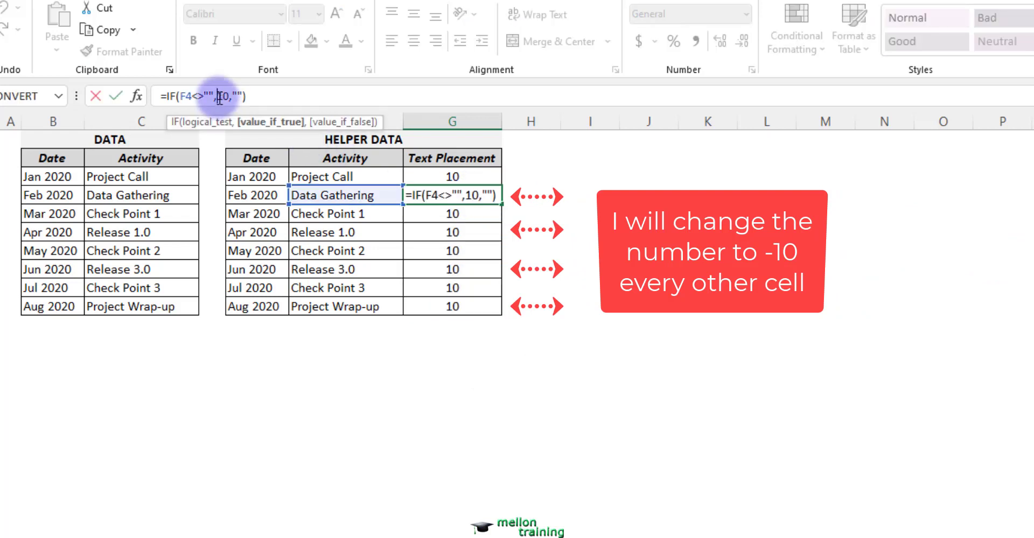
type("-")
key("Return")
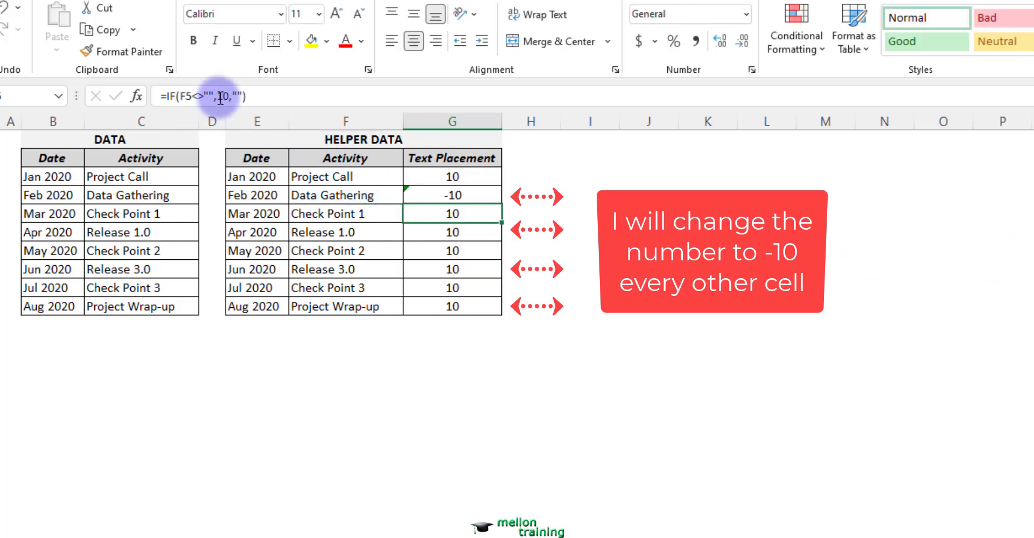
left_click(442, 233)
left_click(219, 97)
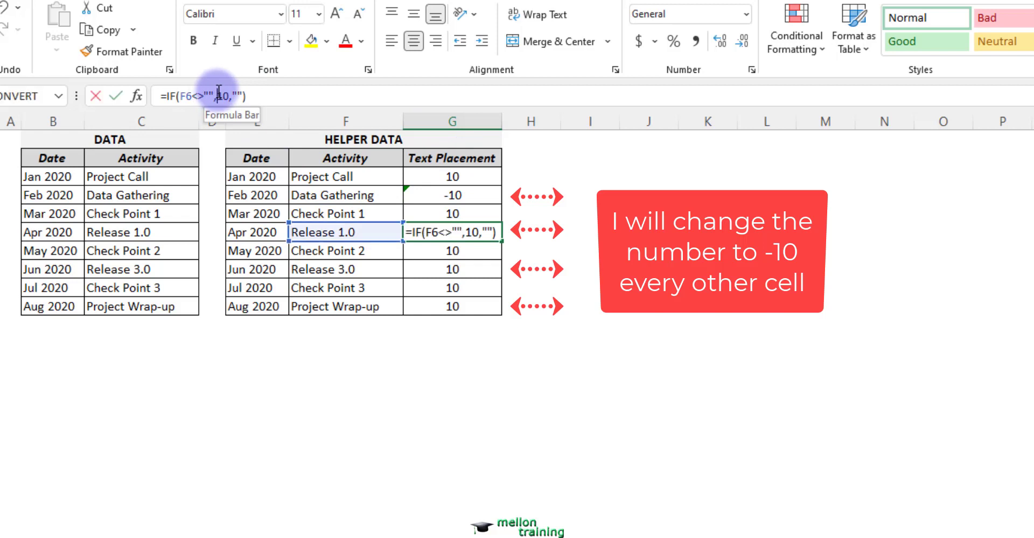
type("-")
key("Return")
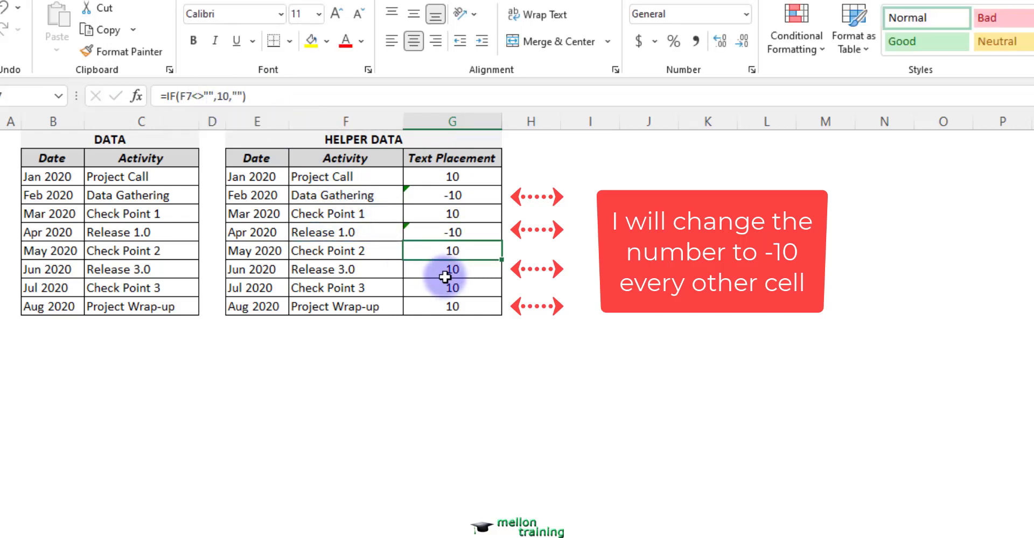
Set the value-if-true to -10 in the Text Placement formulas for Jun 2020 (G8) and Aug 2020 (G10).
left_click(450, 271)
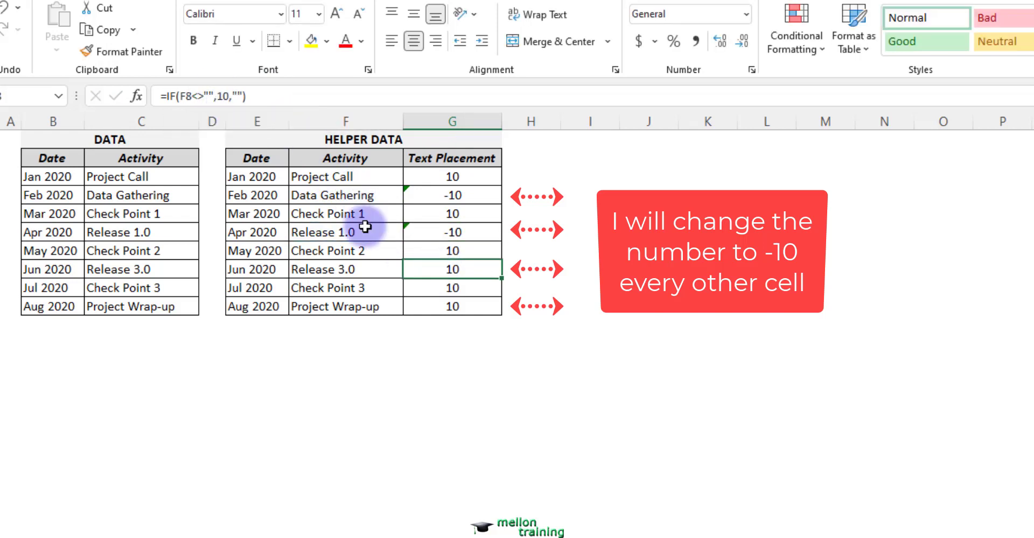
left_click(214, 96)
key("Right")
type("-")
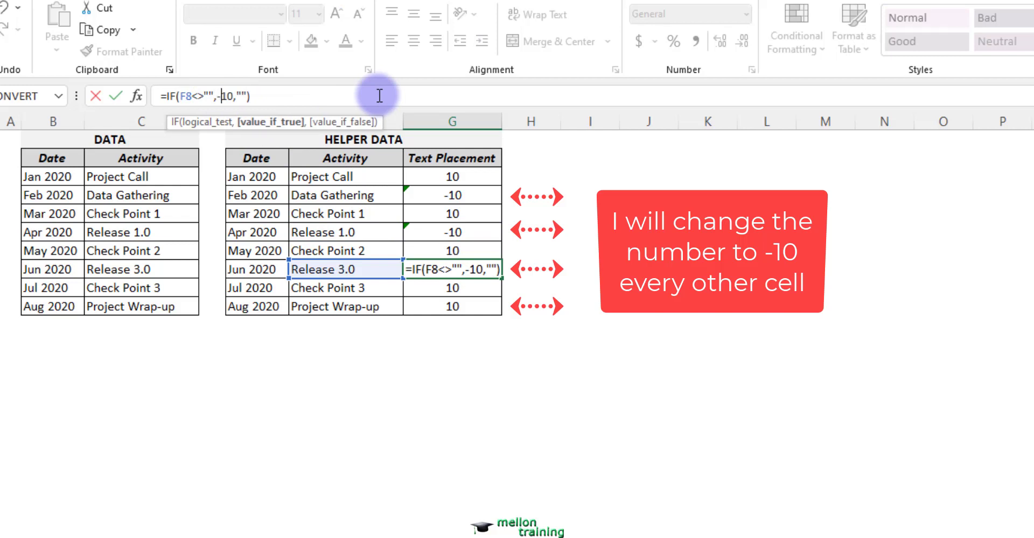
key("Return")
left_click(452, 306)
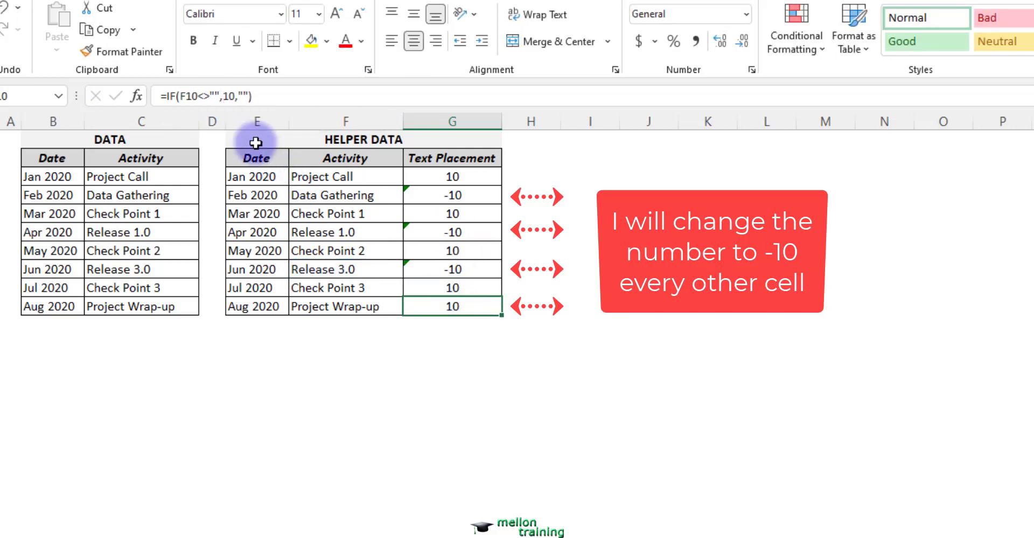
left_click(223, 95)
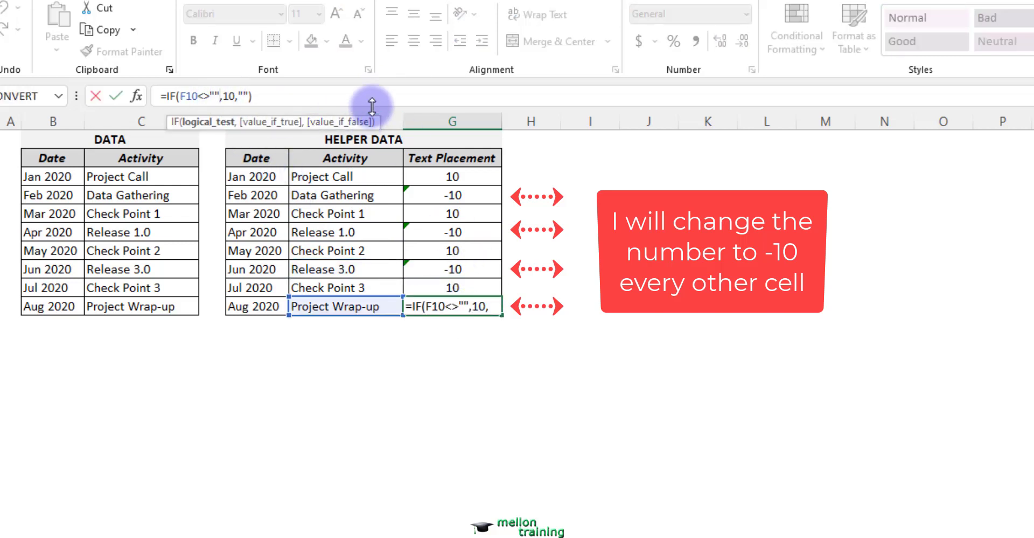
type("-")
key("Return")
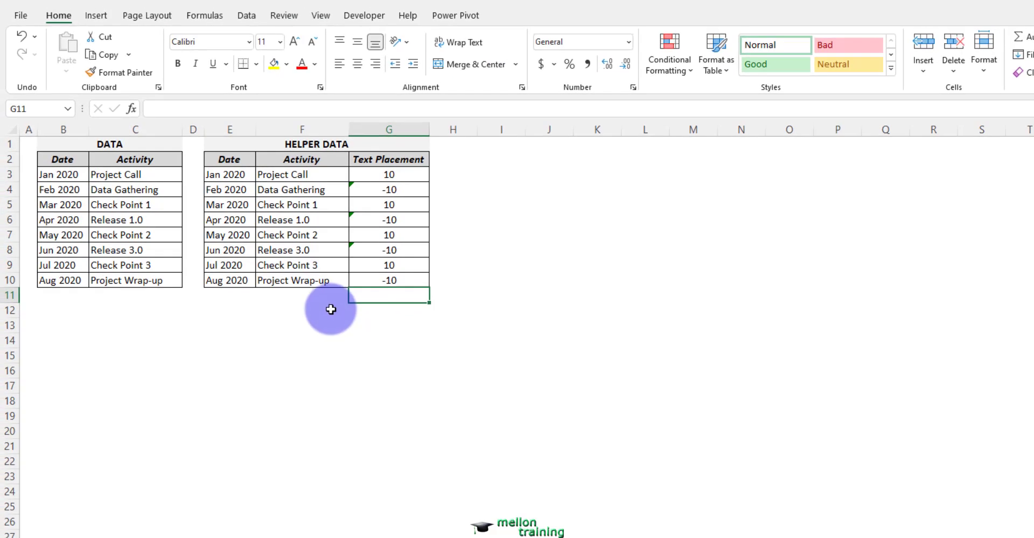
Insert an empty 2-D line chart with markers, starting from blank cell F16 outside the tables.
left_click(293, 369)
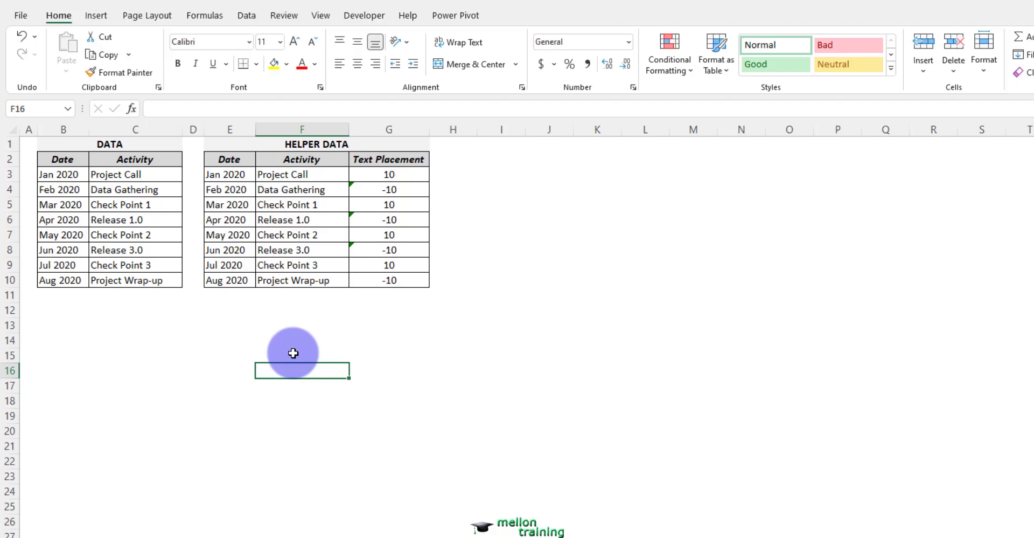
left_click(94, 15)
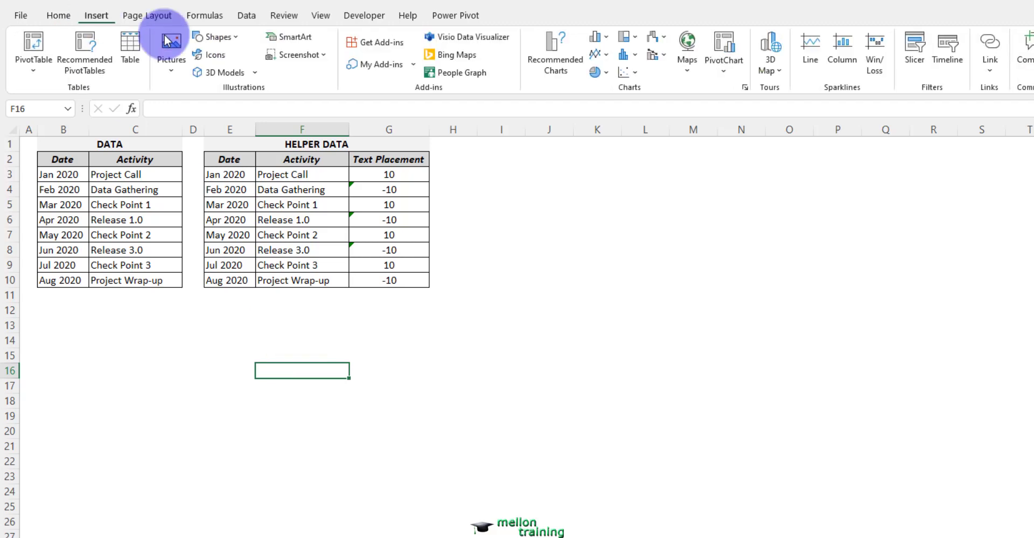
left_click(607, 52)
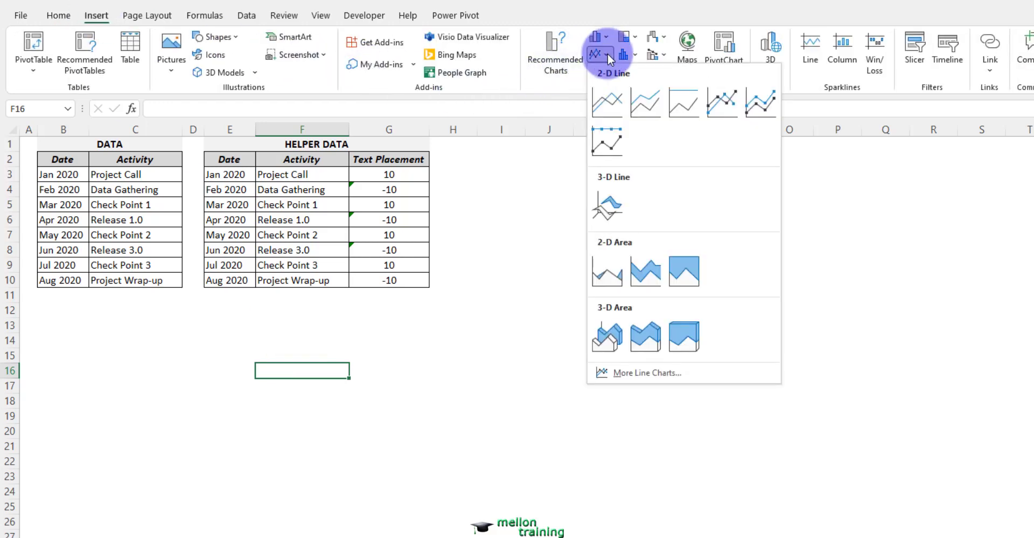
left_click(719, 102)
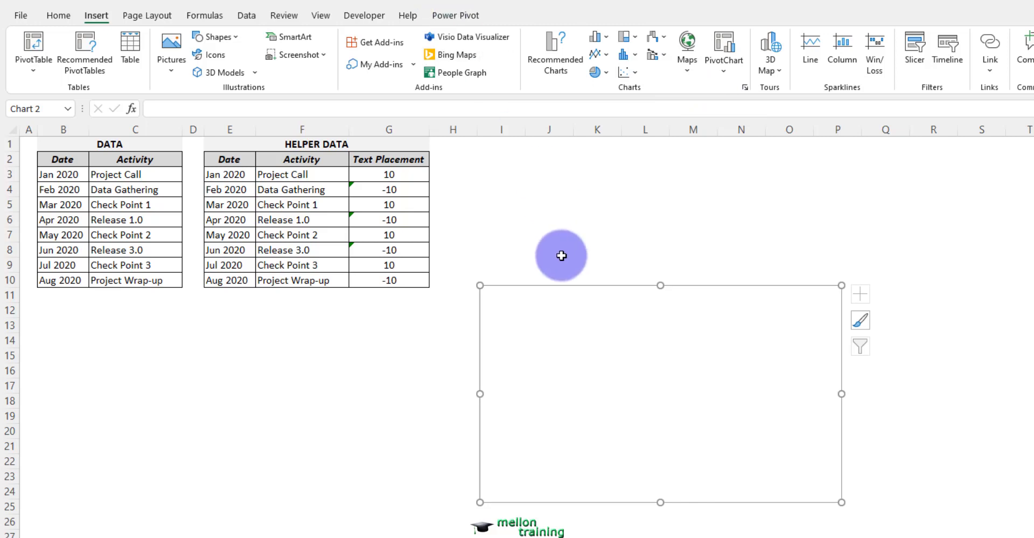
Add a data series named Date to the chart, with the helper Activity cells F3:F10 as its values.
left_click(543, 295)
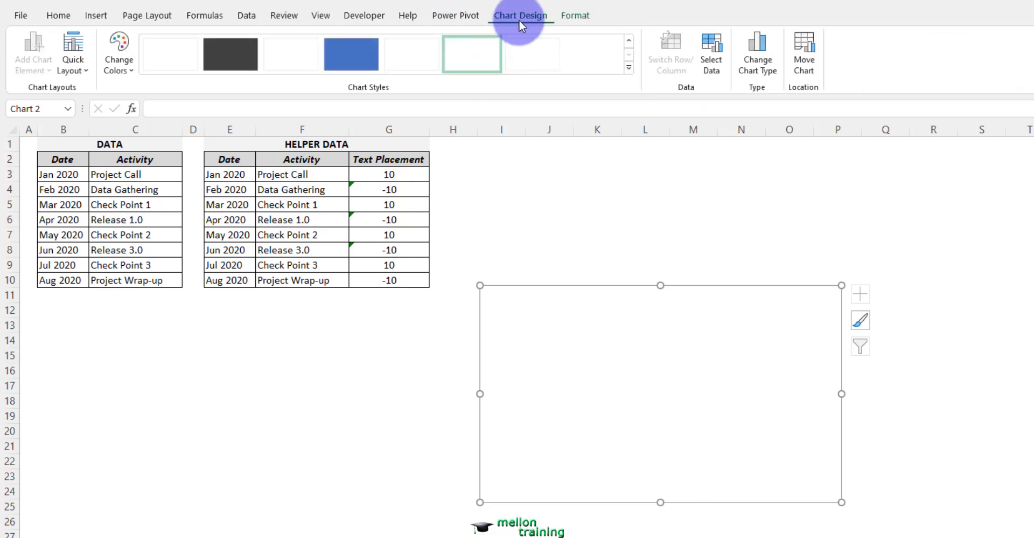
left_click(712, 64)
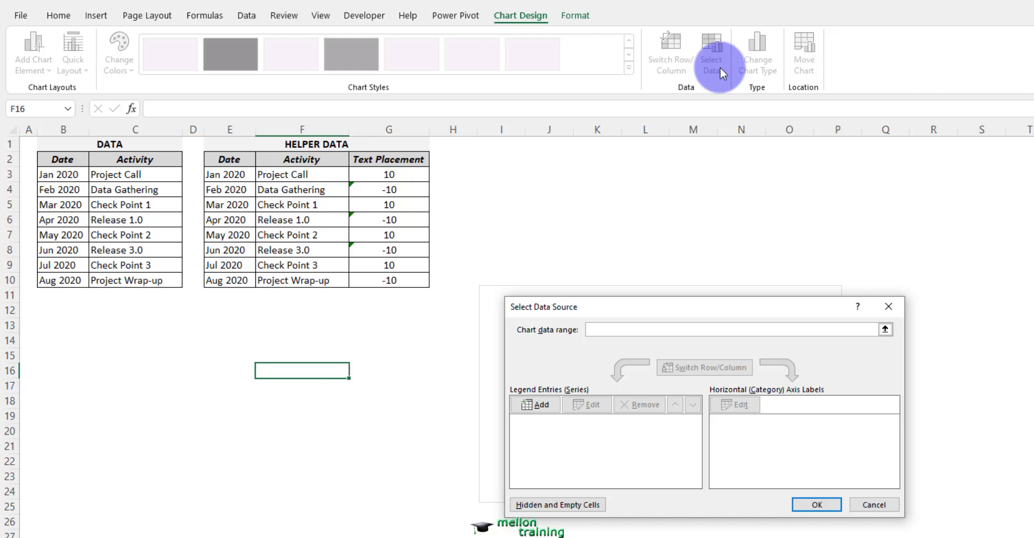
left_click(547, 400)
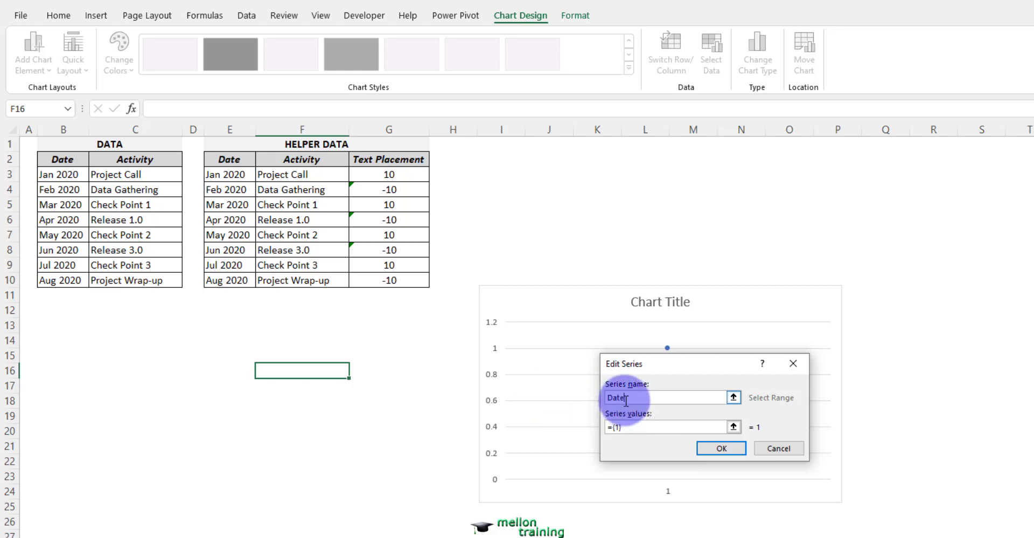
left_click(650, 426)
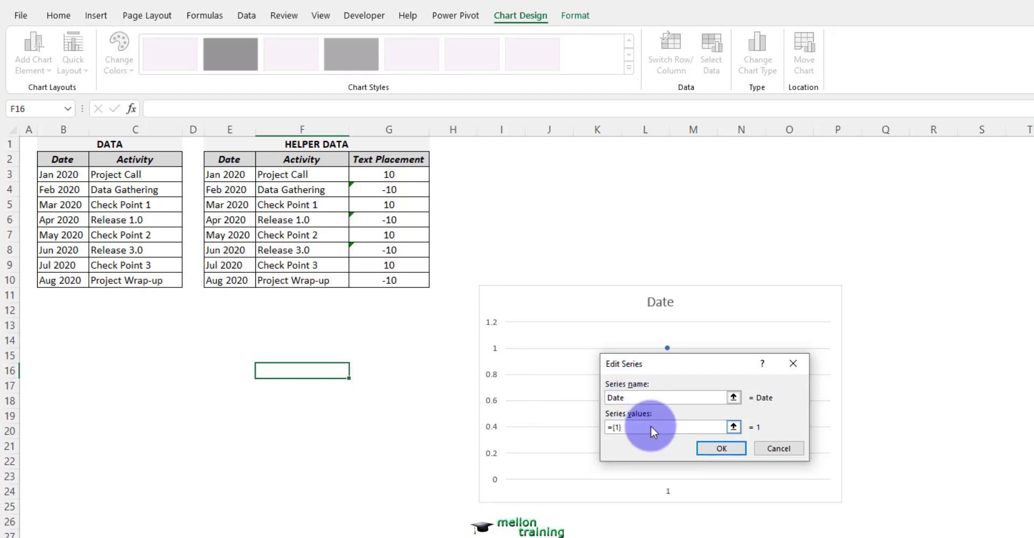
key("BackSpace")
left_click(734, 426)
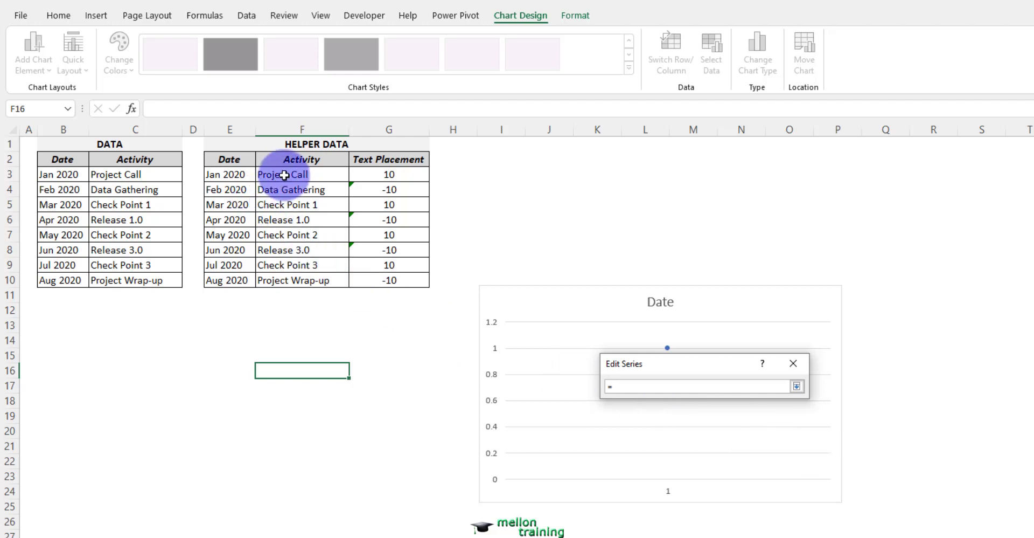
left_click_drag(284, 175, 282, 278)
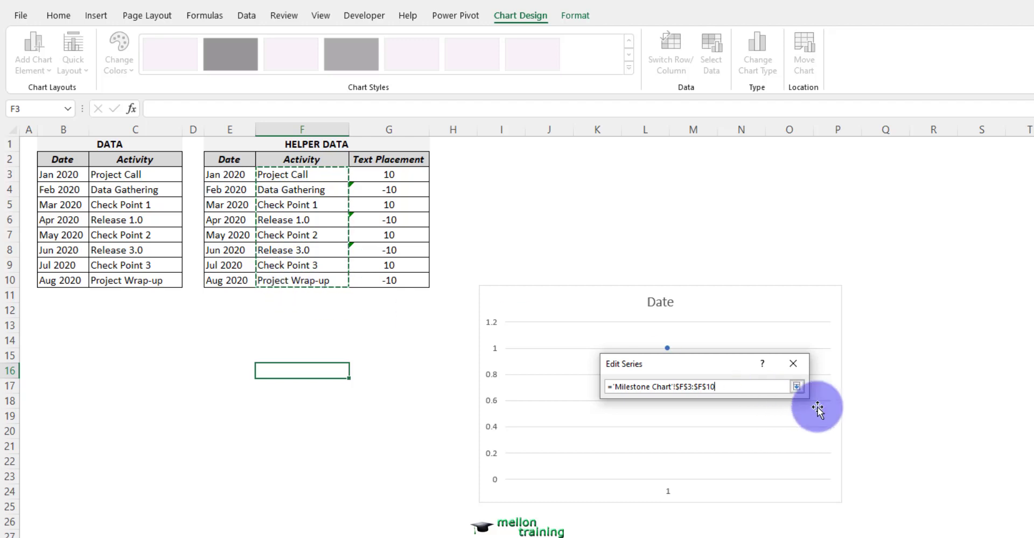
left_click(795, 386)
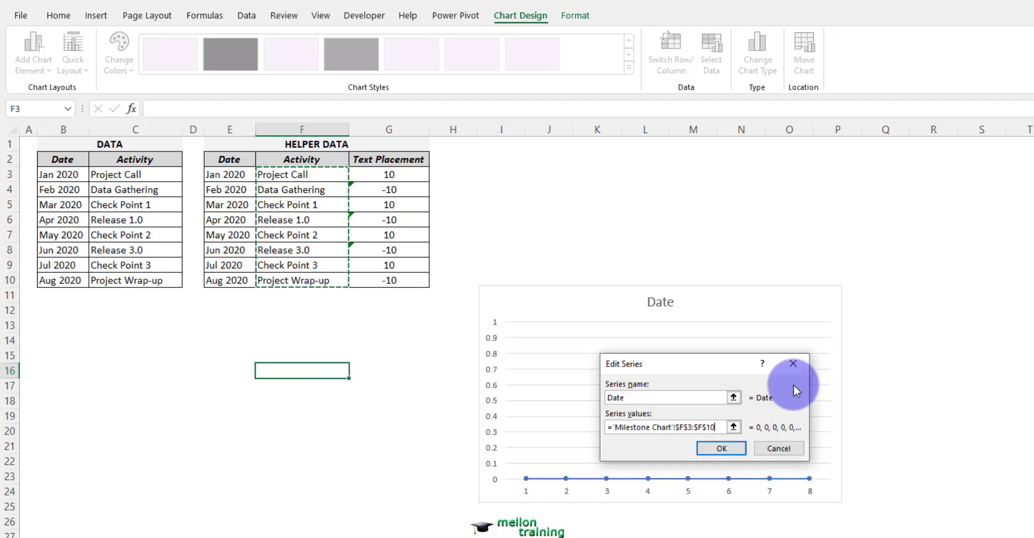
left_click(722, 448)
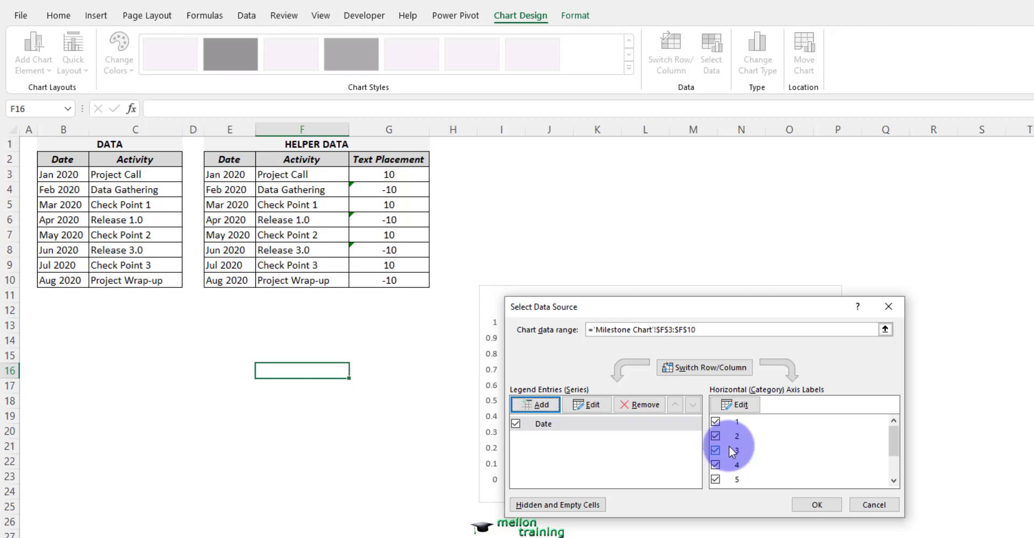
Set the chart's horizontal axis labels to the helper table's Date cells E3:E10.
left_click(739, 406)
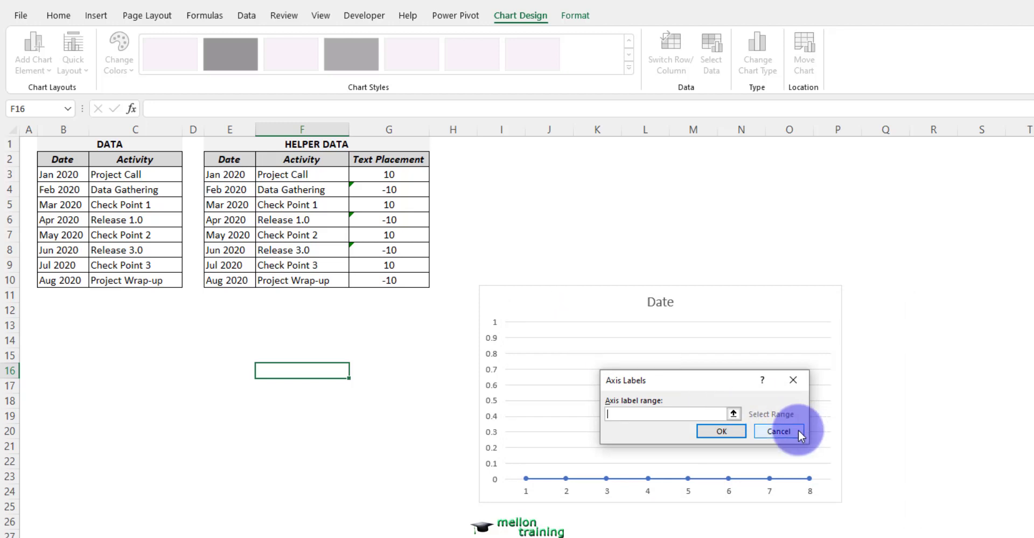
left_click(734, 412)
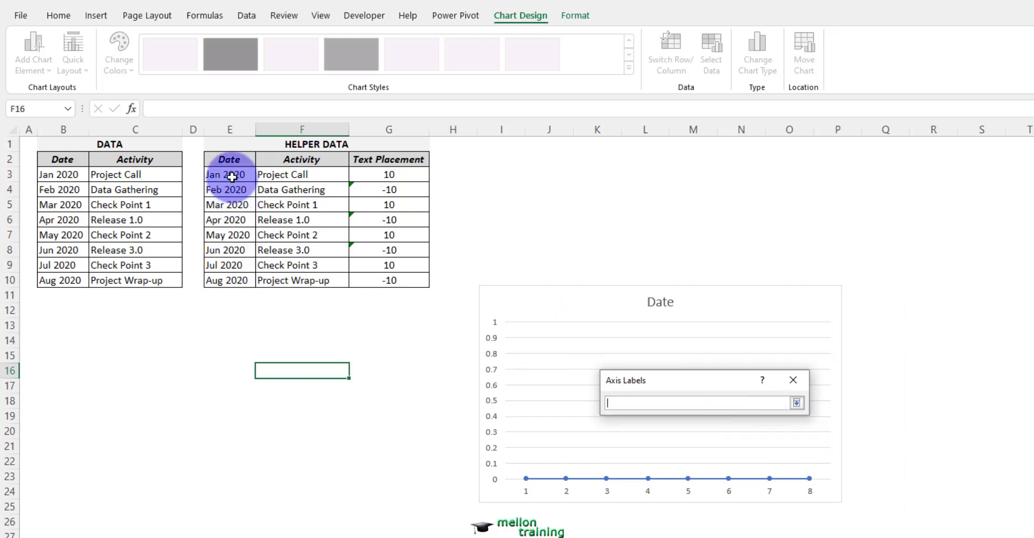
left_click_drag(231, 175, 225, 279)
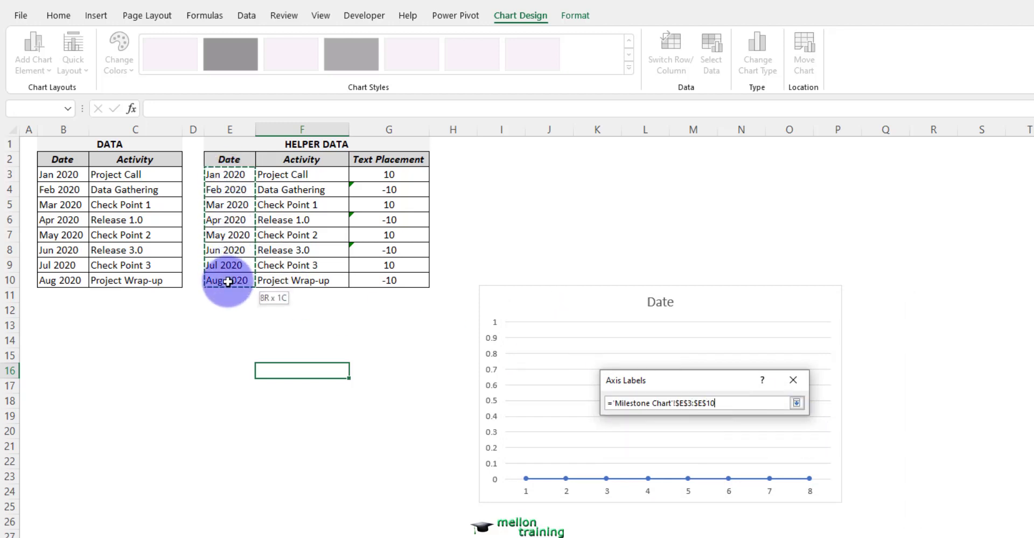
left_click(796, 403)
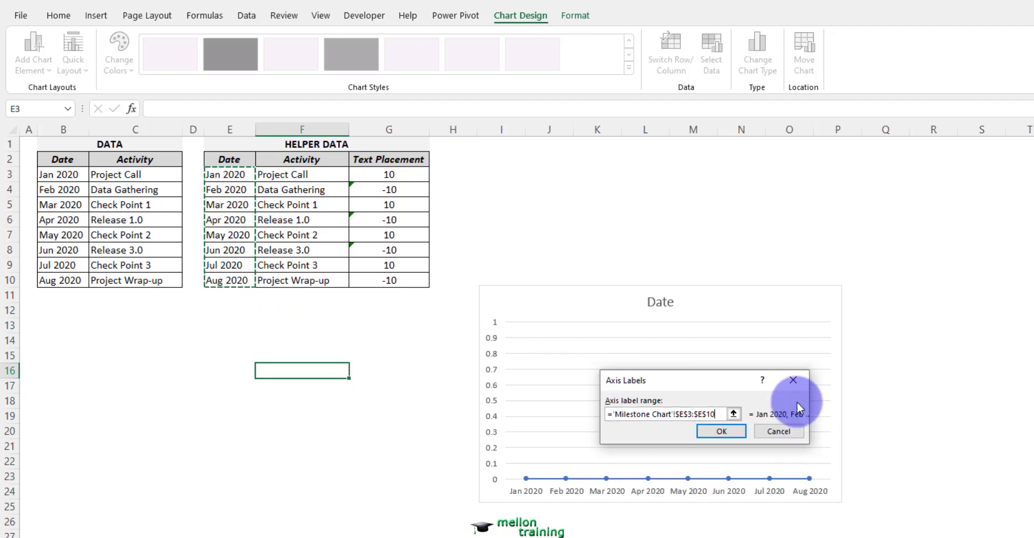
left_click(731, 429)
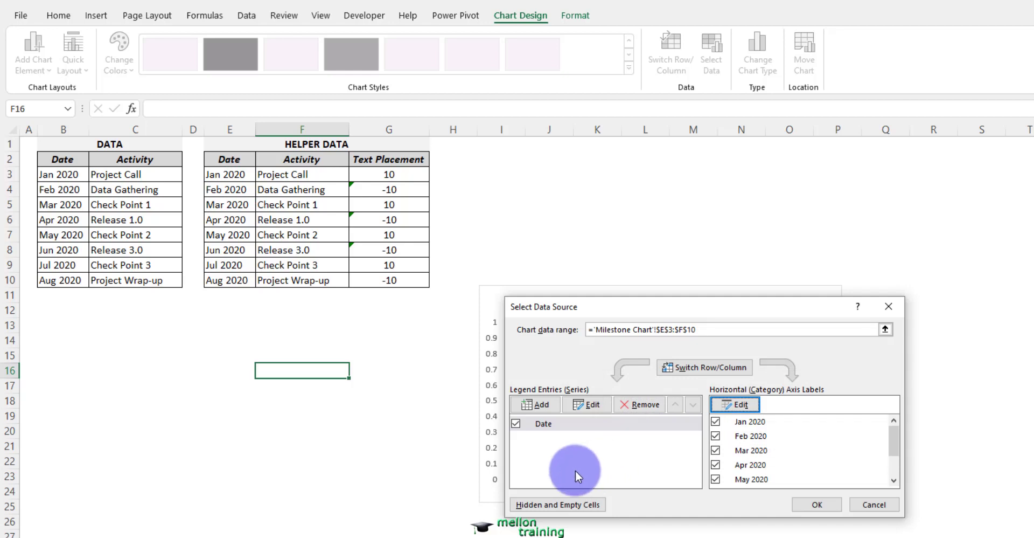
Add a second data series named Activity with the Text Placement cells G3:G10 as its values, and apply the data source changes.
left_click(538, 405)
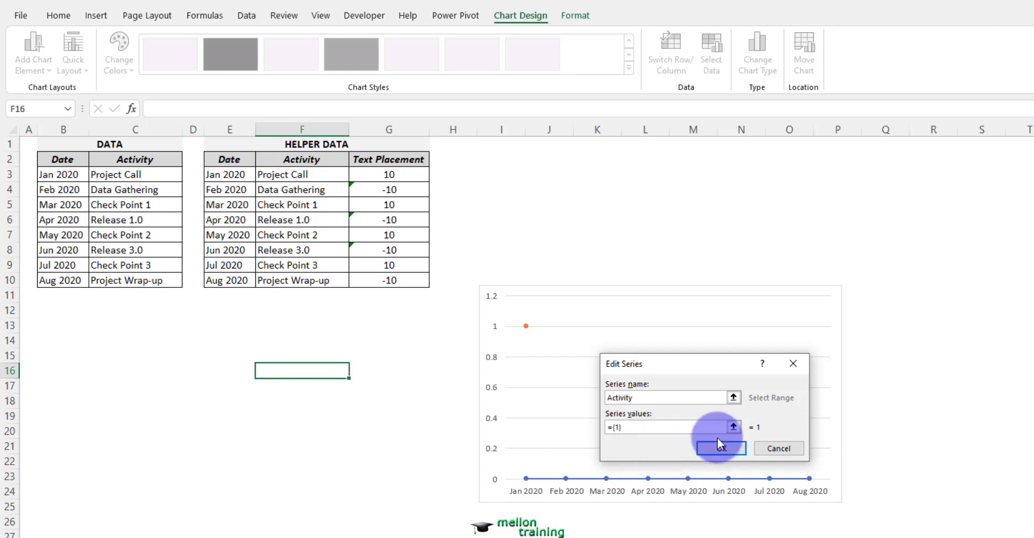
left_click(621, 427)
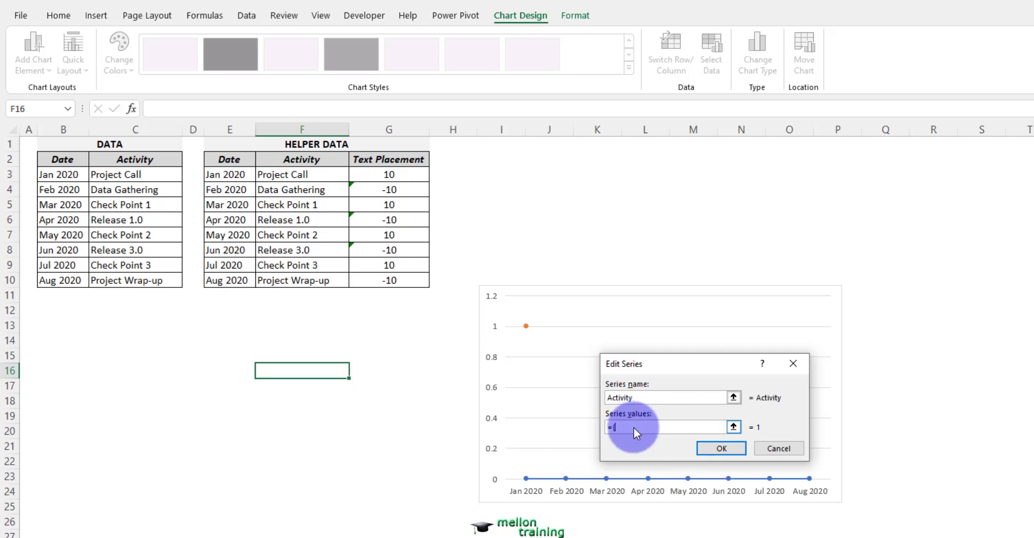
left_click(734, 426)
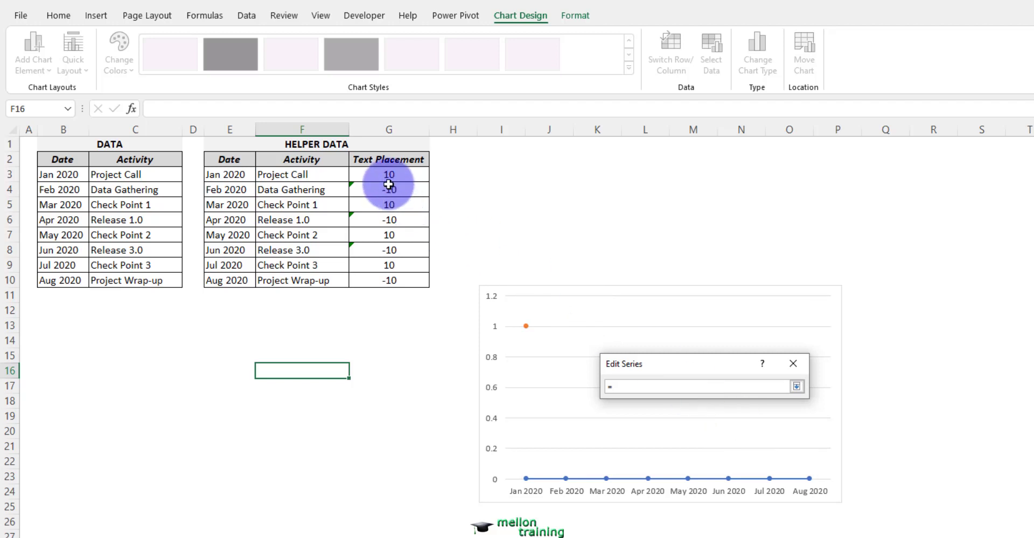
left_click_drag(392, 176, 383, 279)
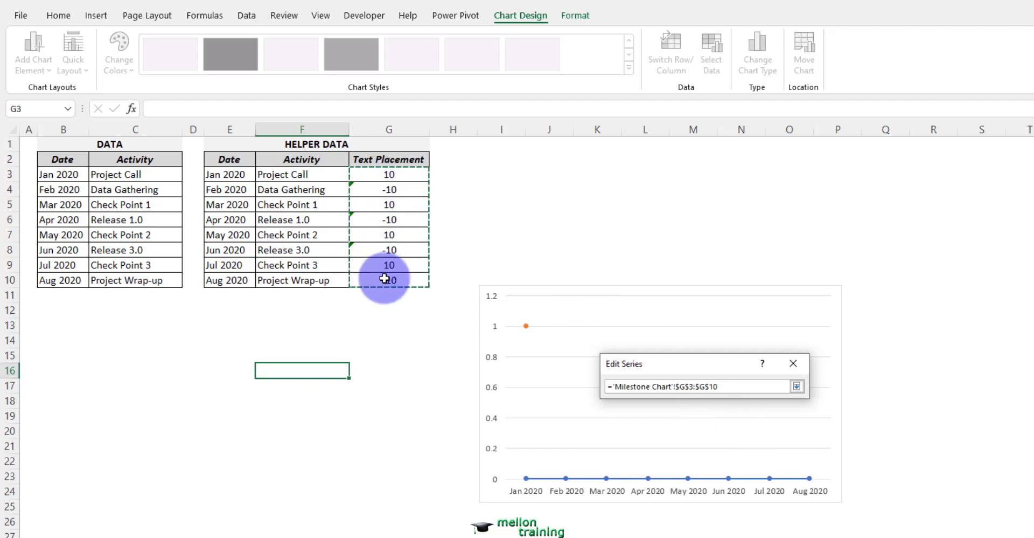
left_click(797, 386)
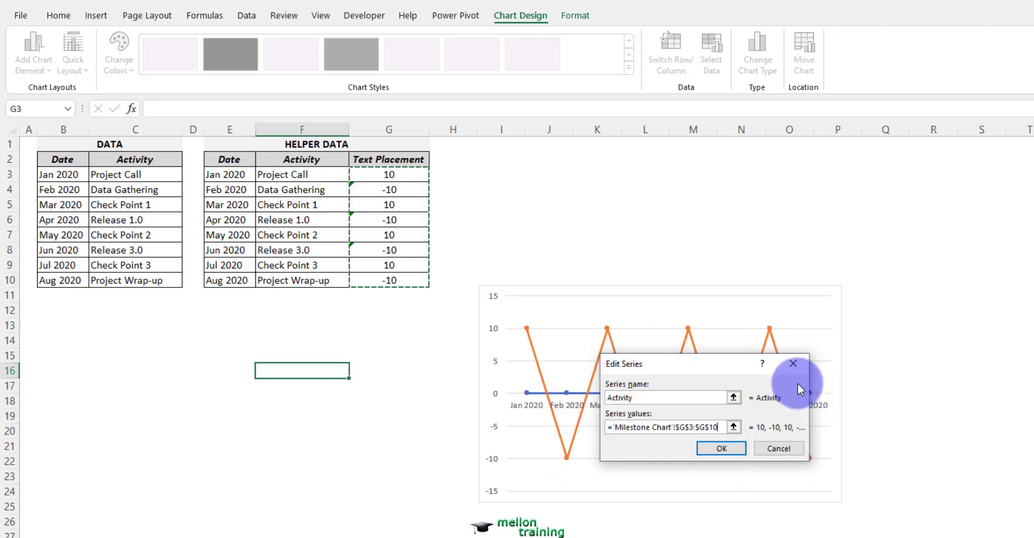
left_click(723, 442)
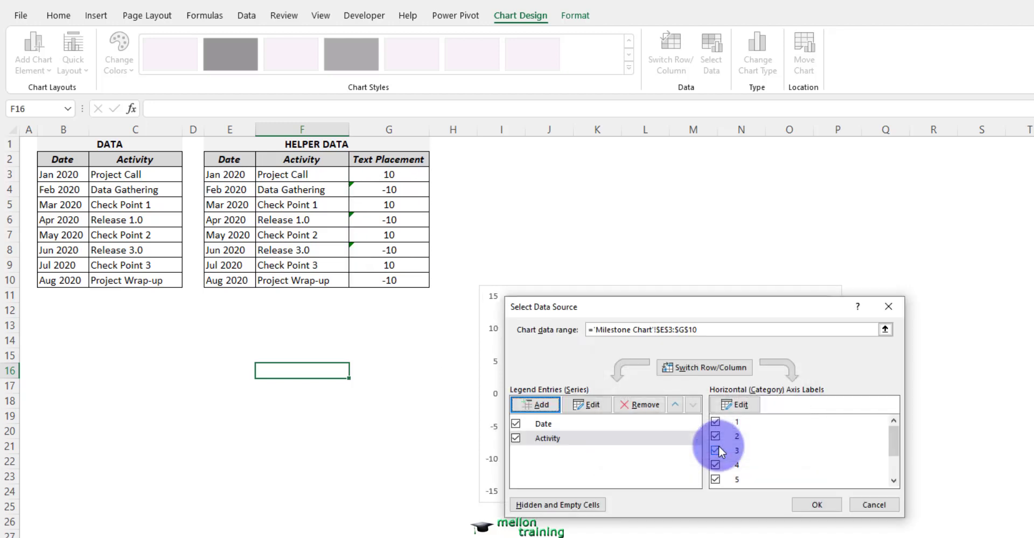
left_click(814, 505)
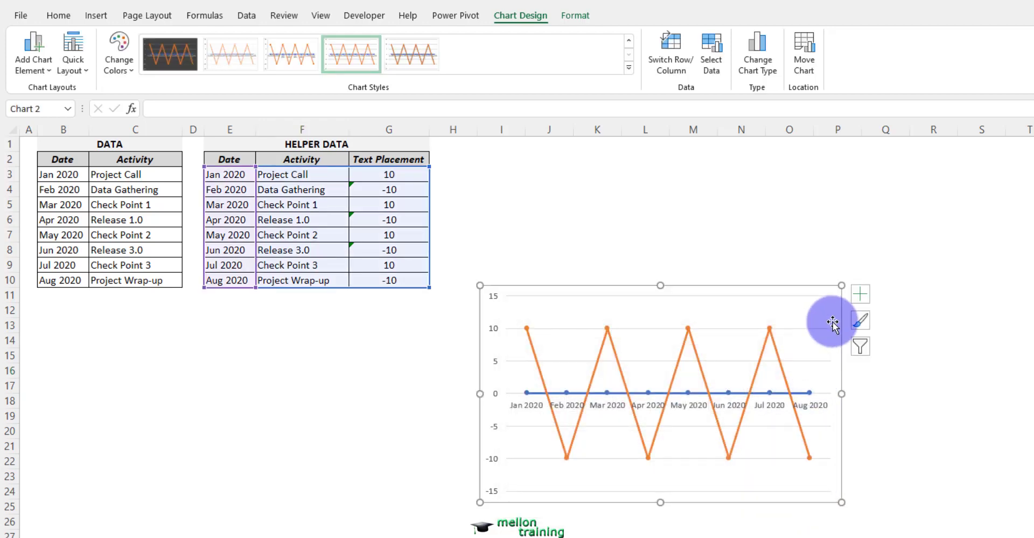
Move the chart directly beneath the data tables and enlarge it to span about columns B to G, down to row 28.
left_click_drag(840, 318, 372, 321)
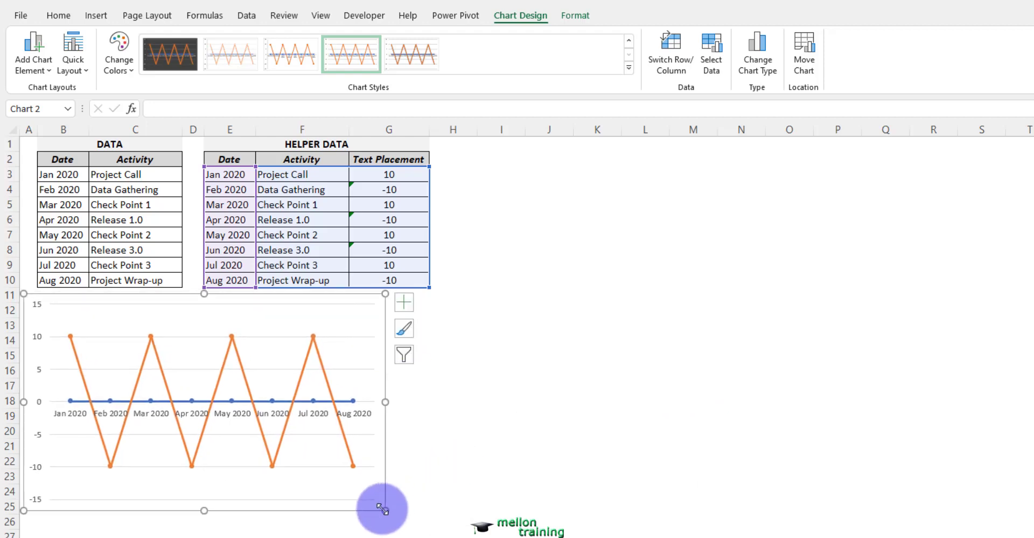
left_click_drag(383, 509, 439, 531)
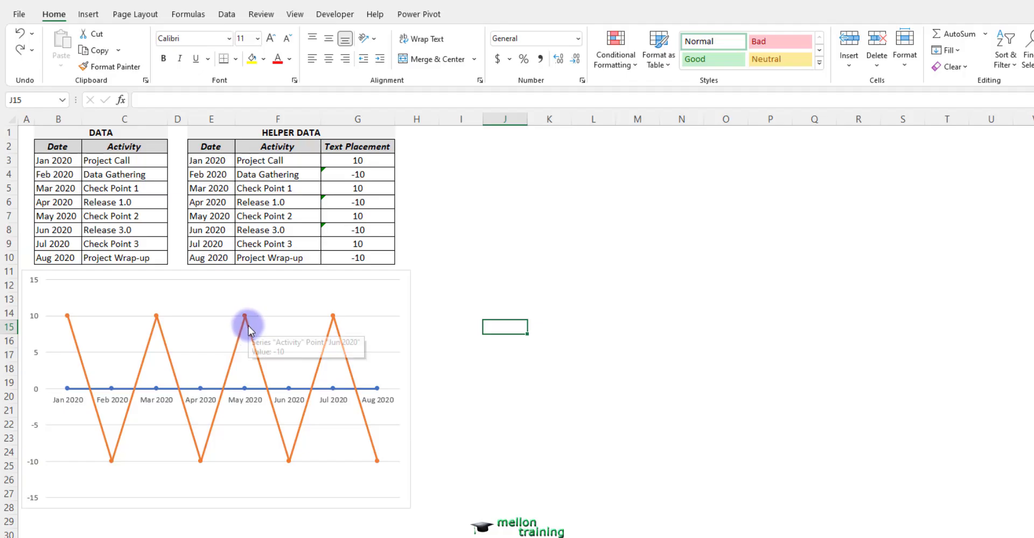
Change the Activity series to a Stacked Column within the combo chart, keeping Date as Line with Markers.
right_click(245, 315)
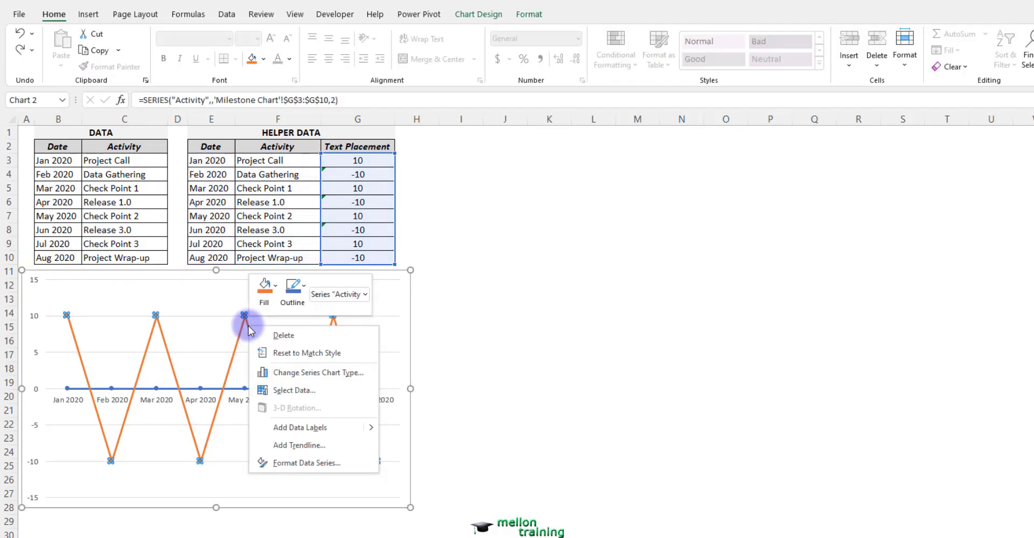
left_click(311, 373)
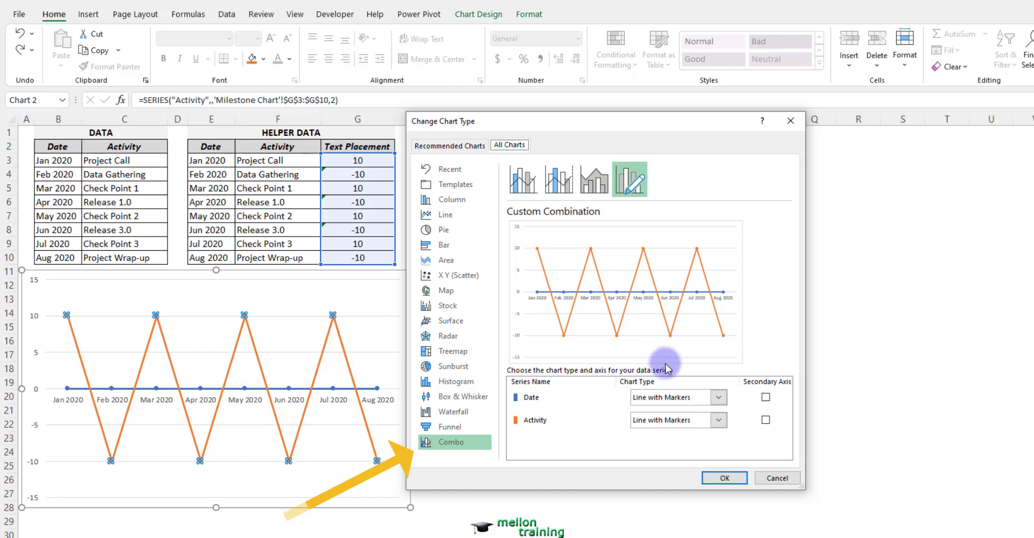
left_click(718, 419)
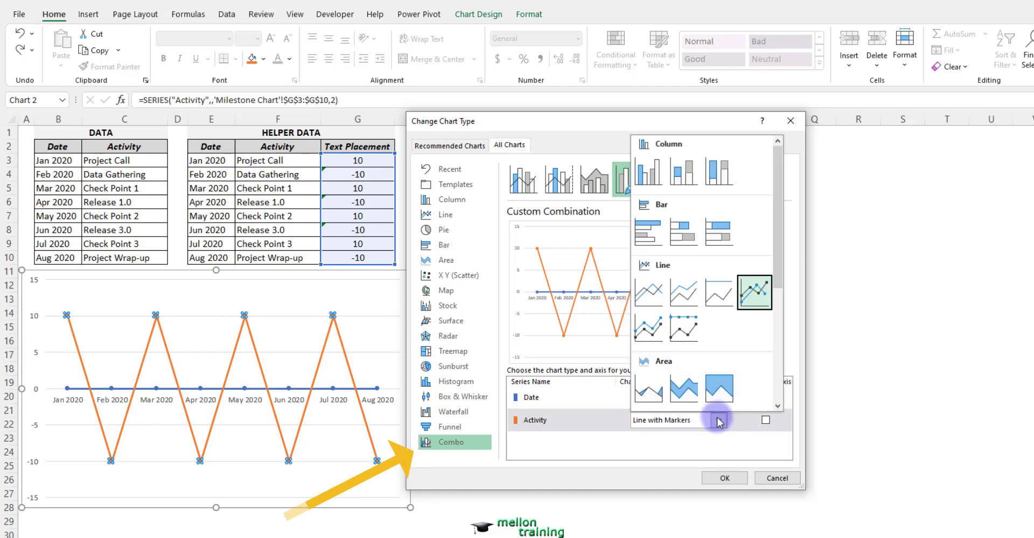
left_click(684, 171)
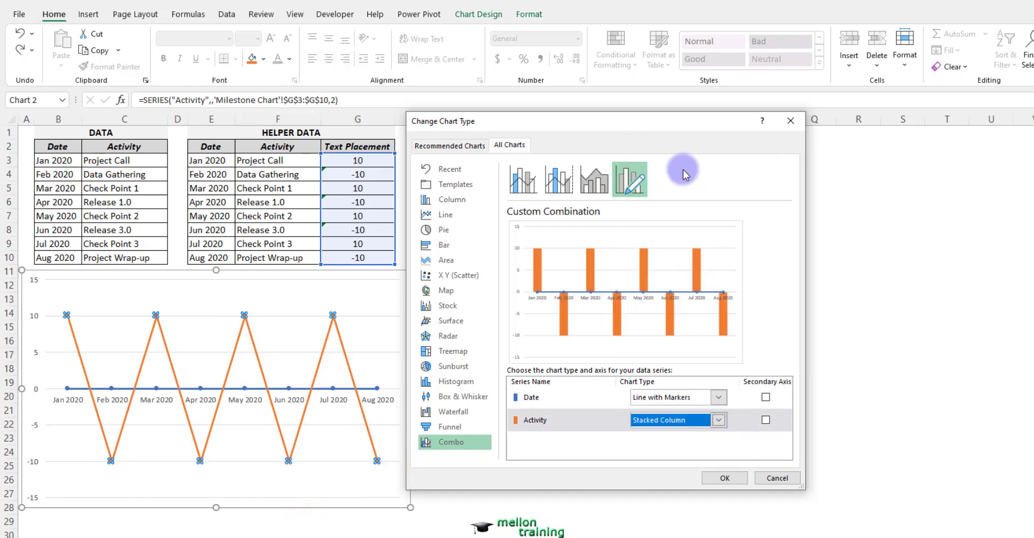
left_click(732, 479)
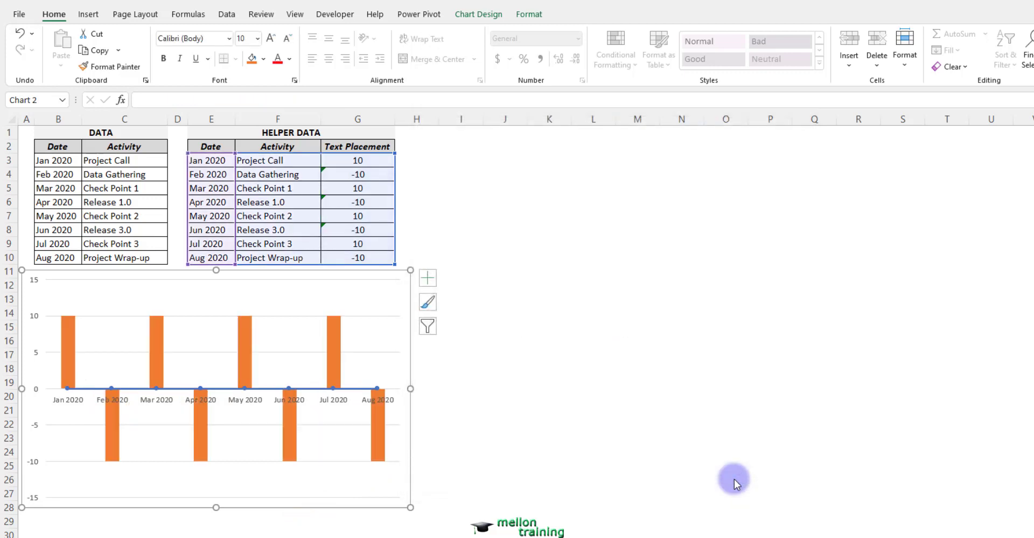
Plot the Activity columns on the secondary axis and delete the secondary vertical axis from the chart.
left_click(241, 341)
right_click(241, 341)
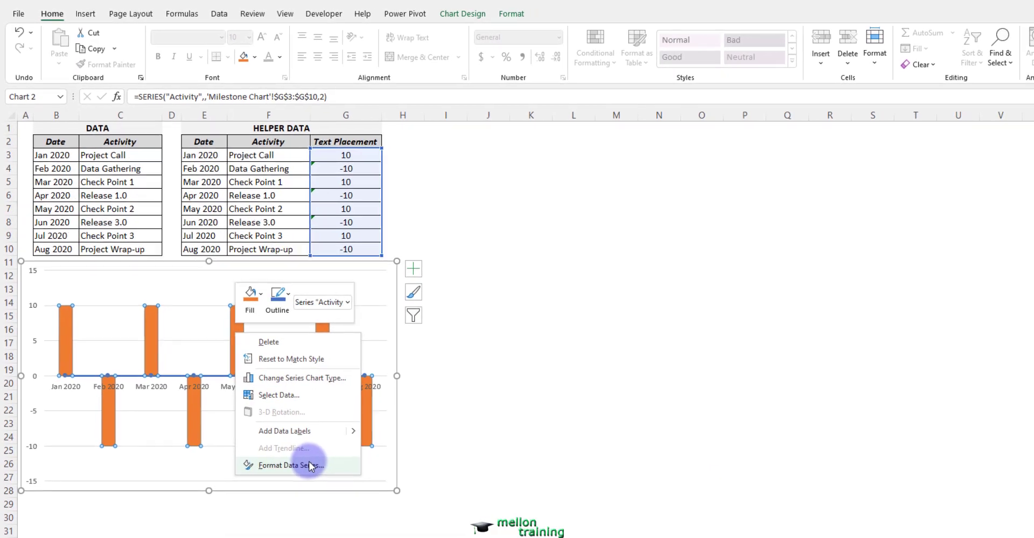
left_click(309, 464)
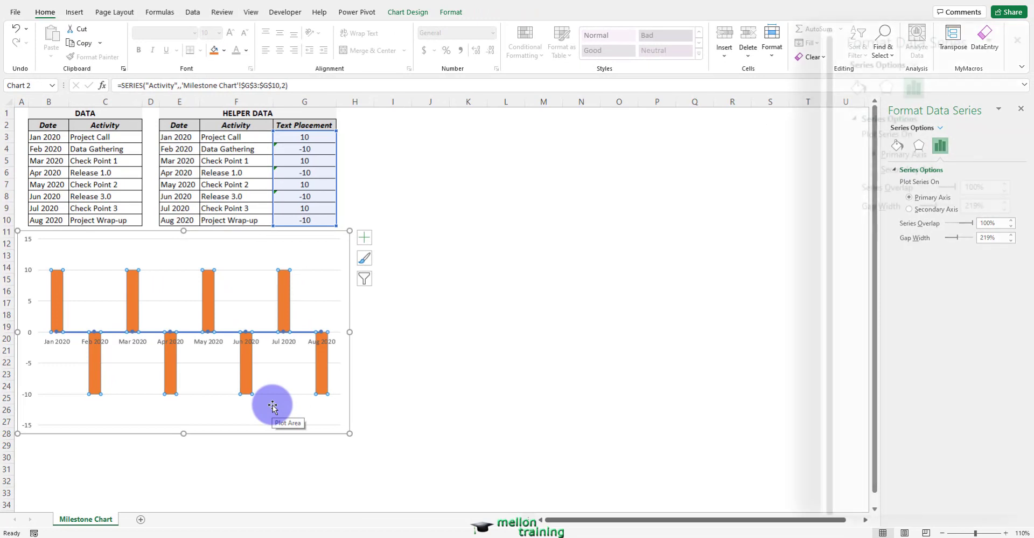
left_click(910, 209)
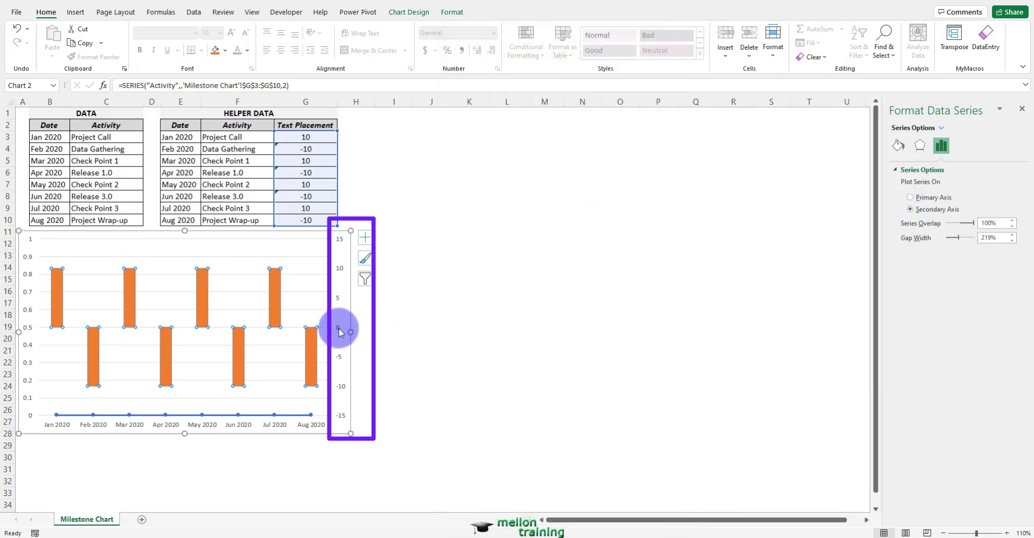
left_click(338, 327)
key("Delete")
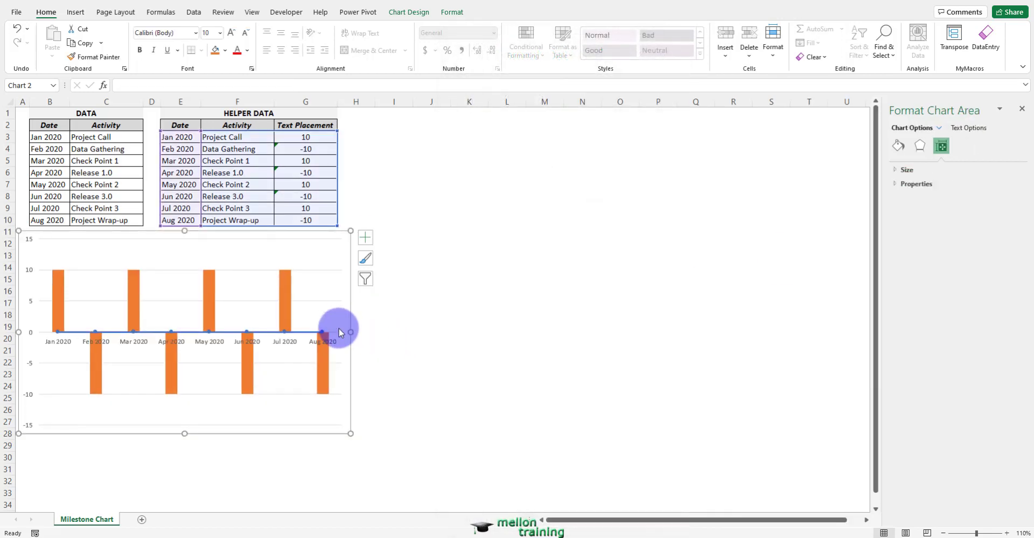
Set the Activity series' horizontal axis labels to the helper Activity cells F3:F10 in the chart's data source.
left_click(211, 295)
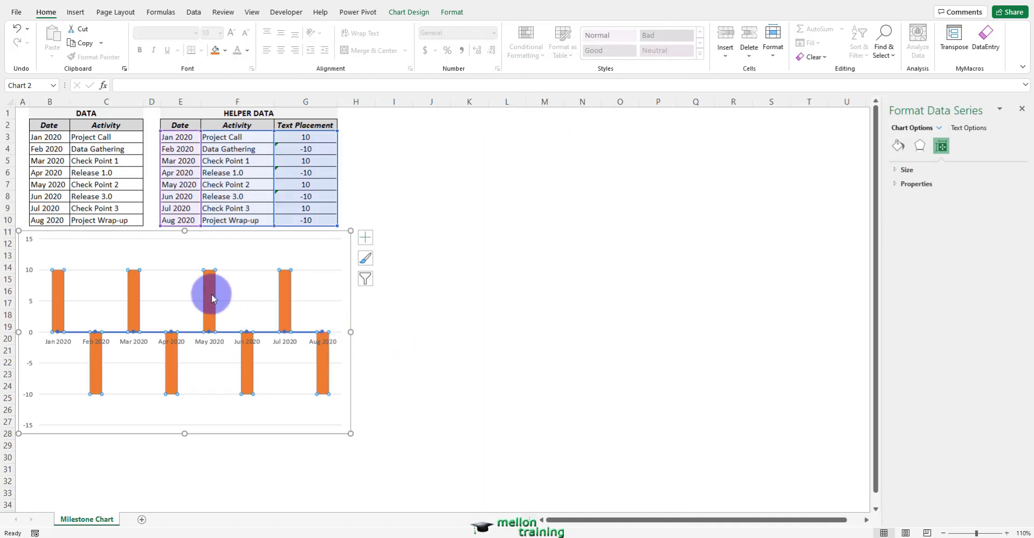
left_click(409, 11)
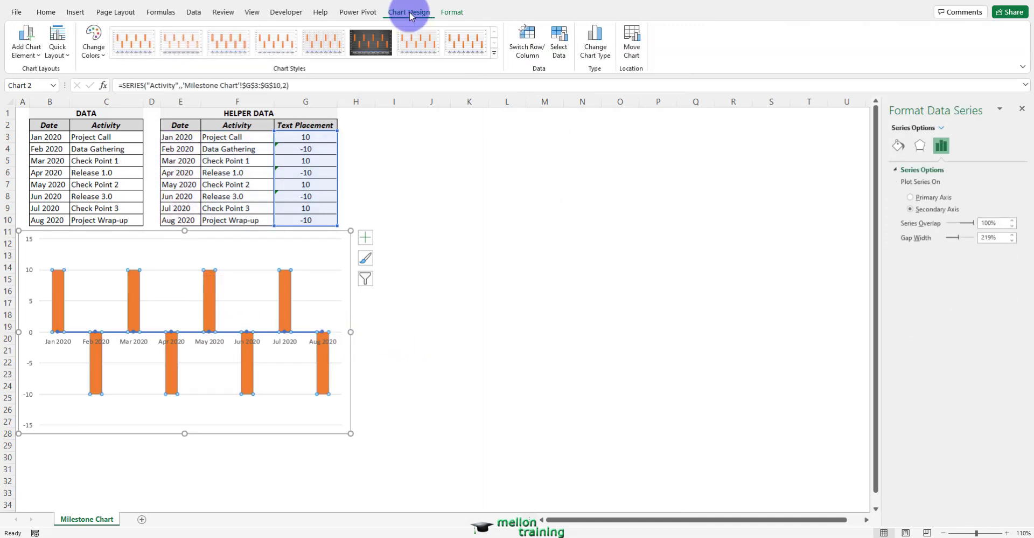
left_click(560, 57)
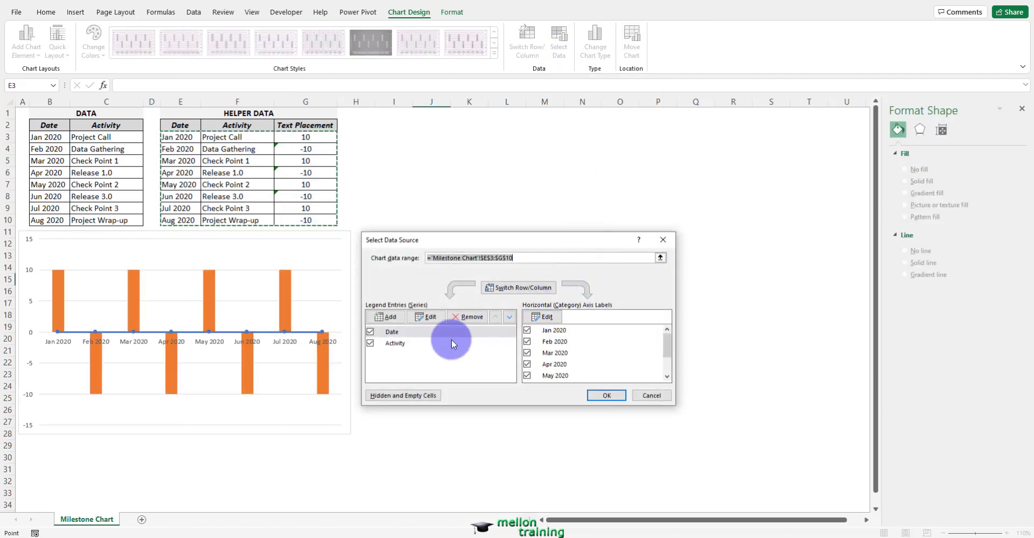
left_click(395, 343)
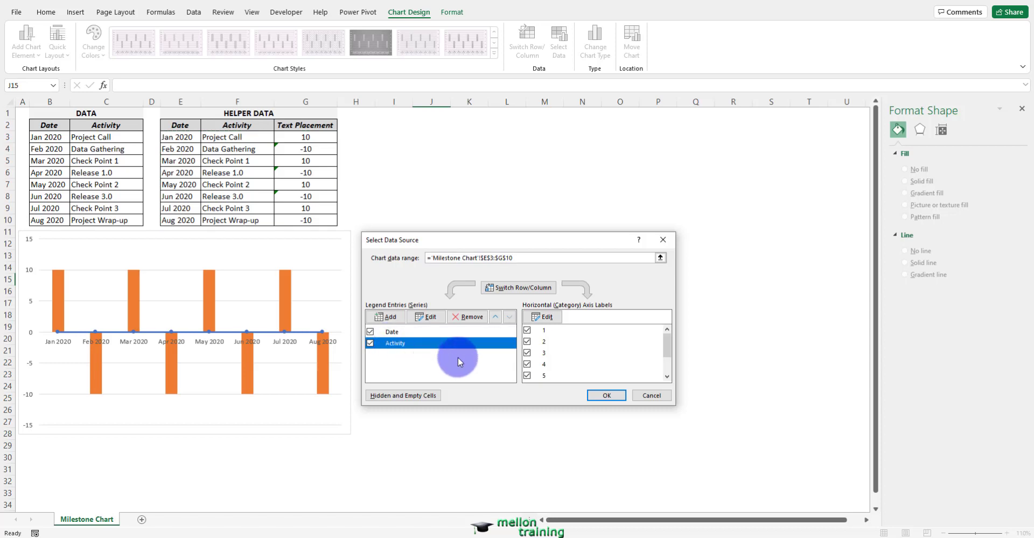
left_click(554, 316)
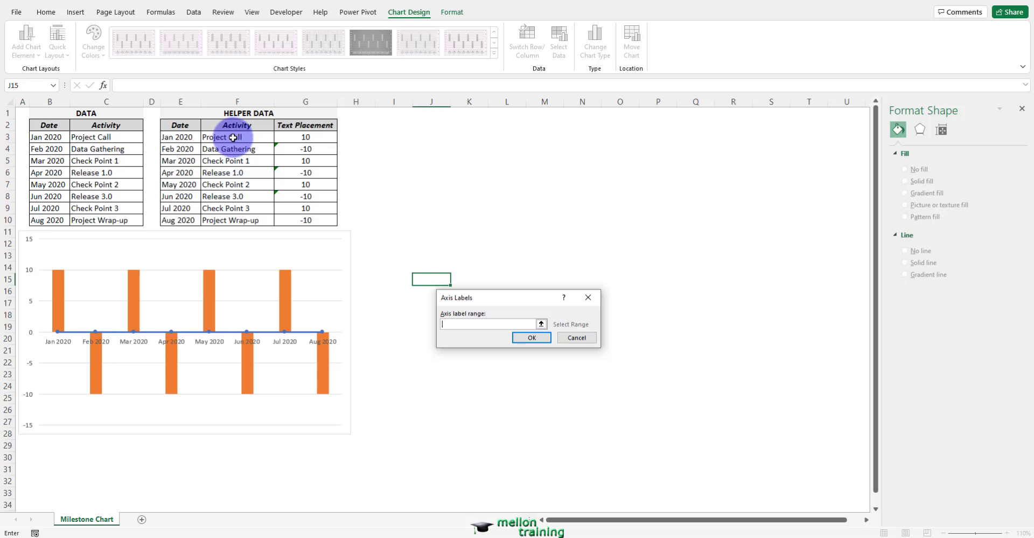
left_click_drag(232, 138, 243, 219)
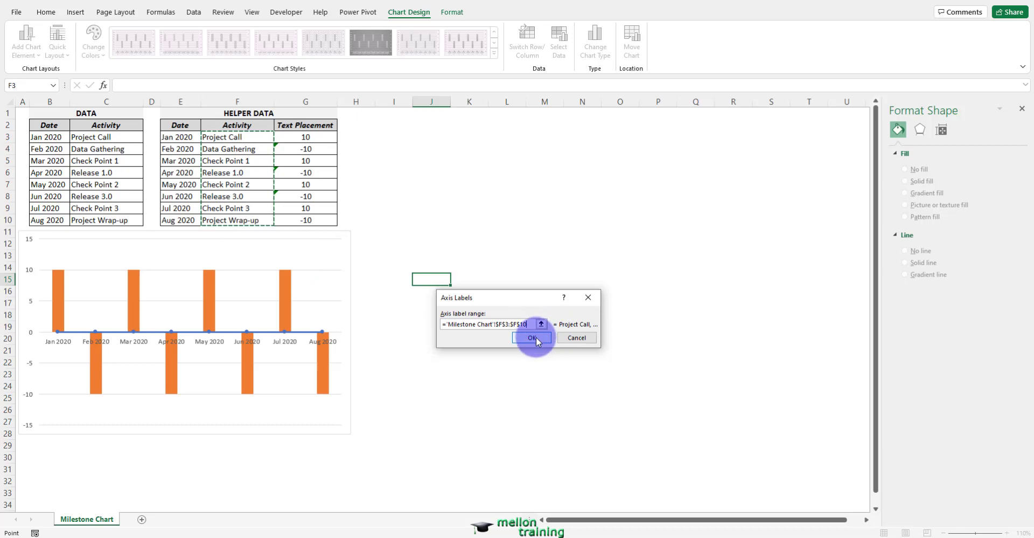
left_click(533, 337)
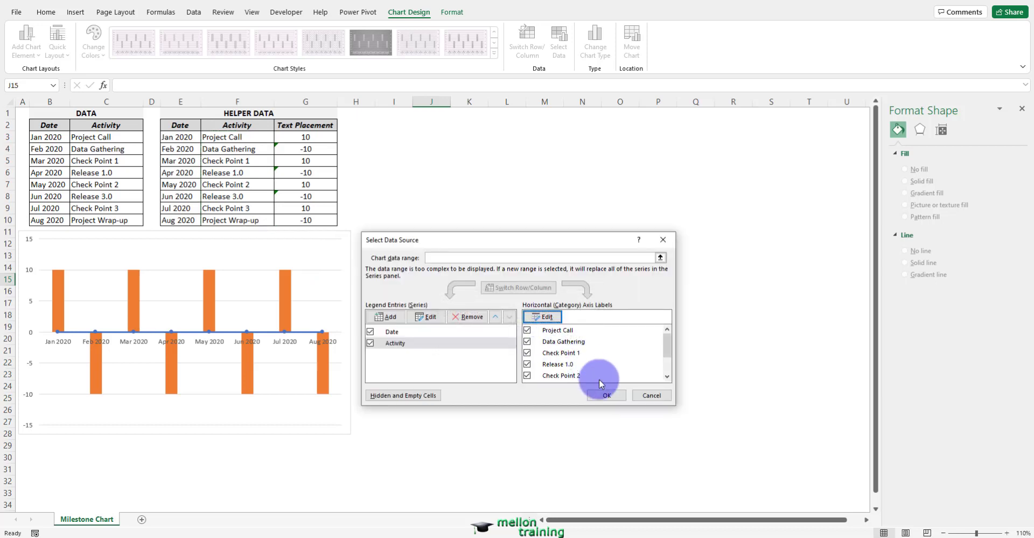
left_click(382, 331)
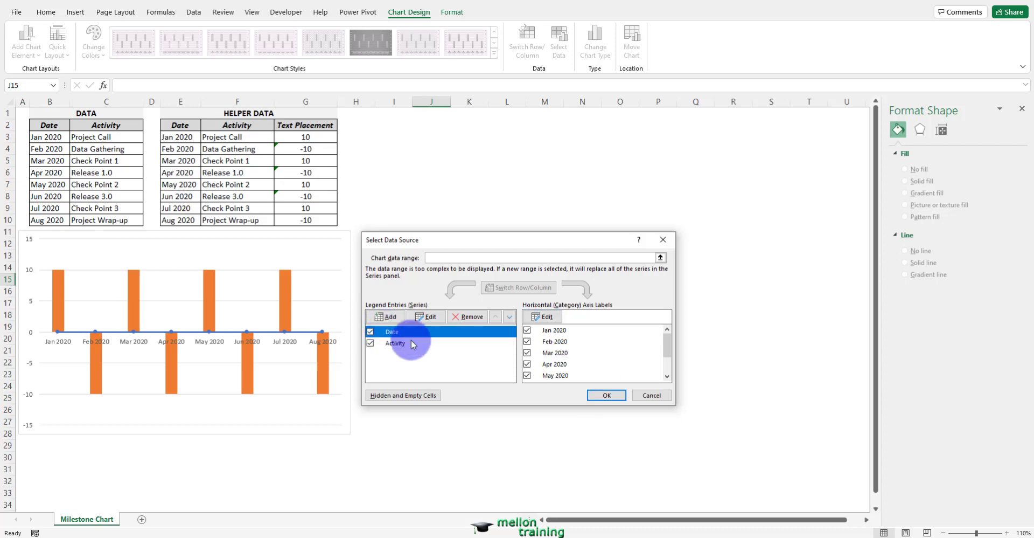
left_click(607, 395)
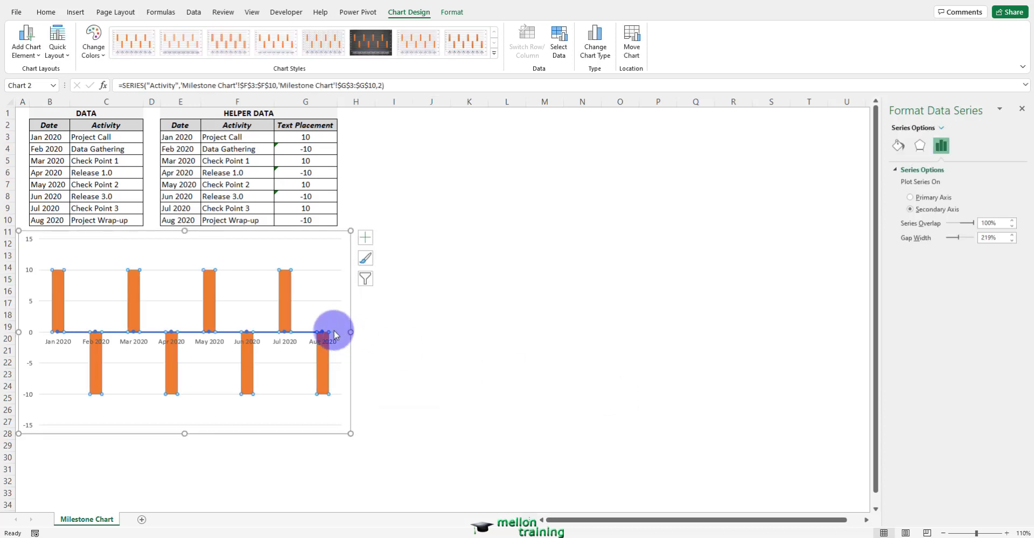
Add data labels to the Activity columns in the chart.
right_click(287, 294)
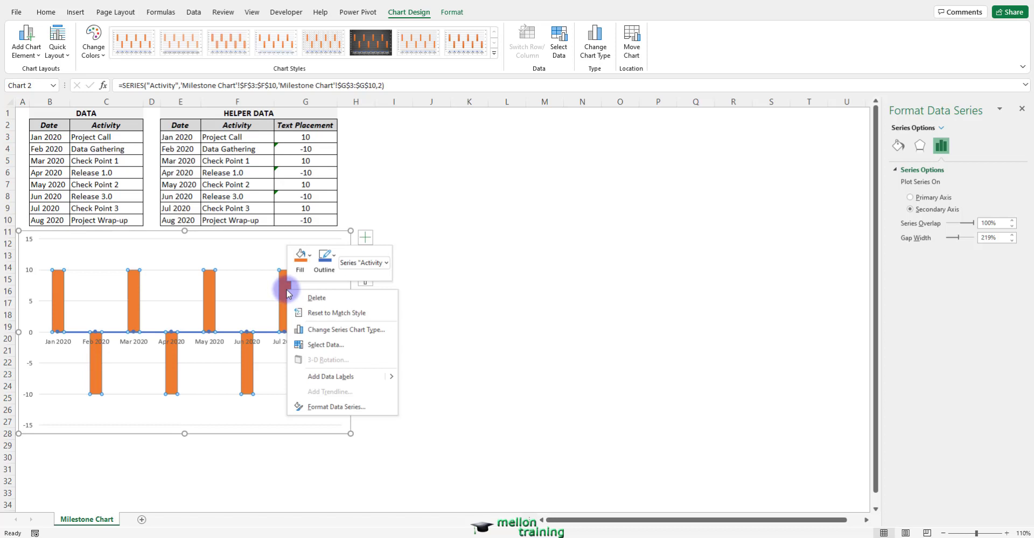
mouse_move(388, 376)
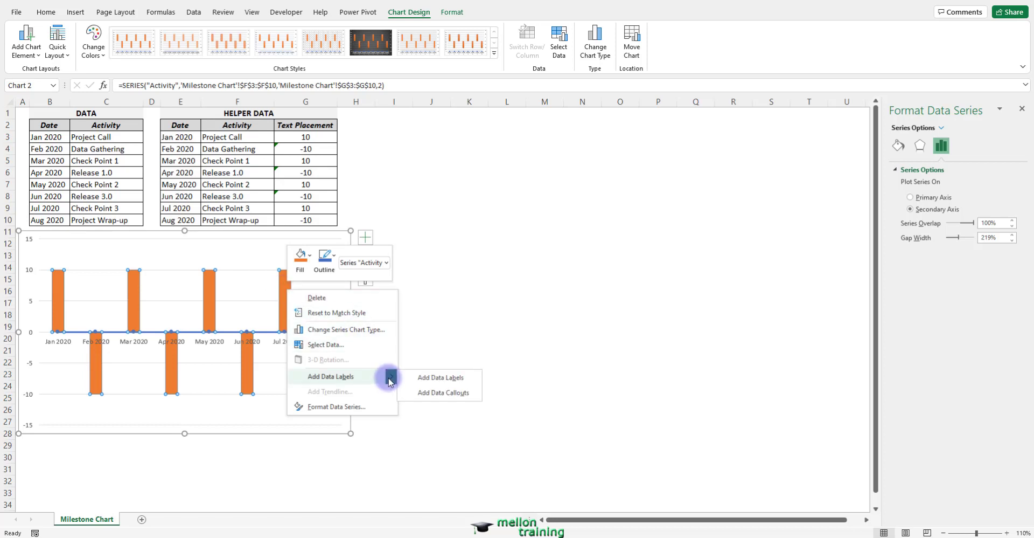
left_click(431, 377)
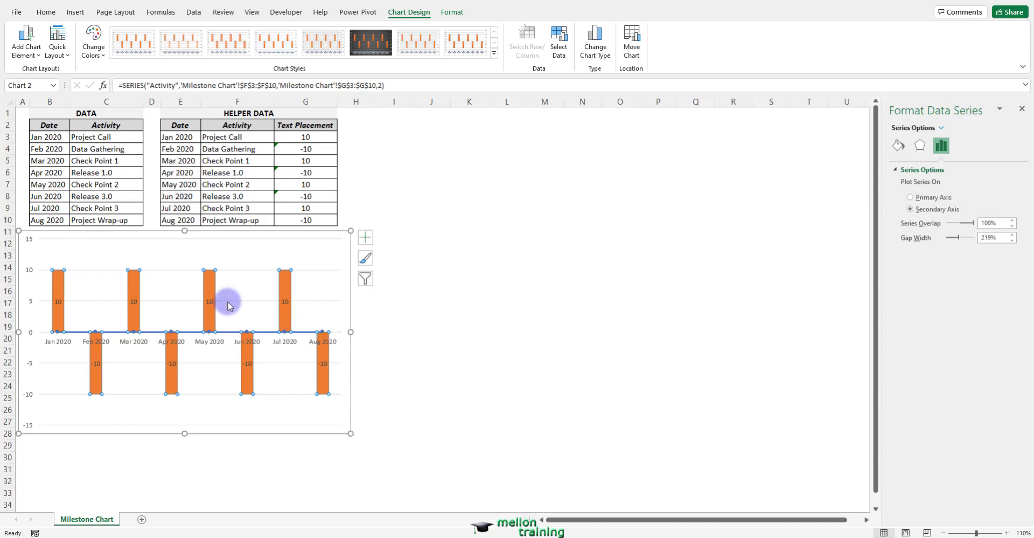
Make the Activity data labels show only the category name, without value or leader lines, and position them at Inside End.
right_click(210, 305)
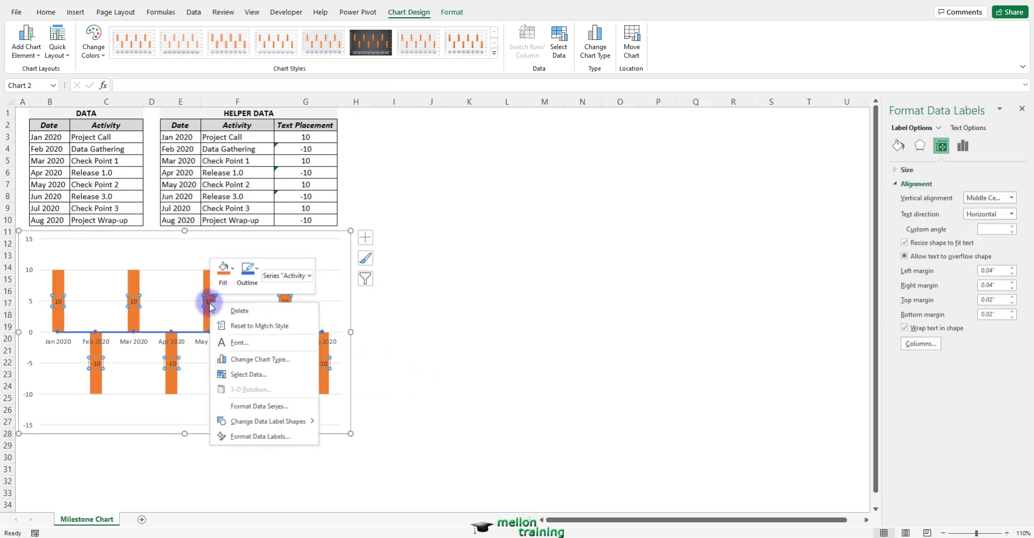
left_click(283, 435)
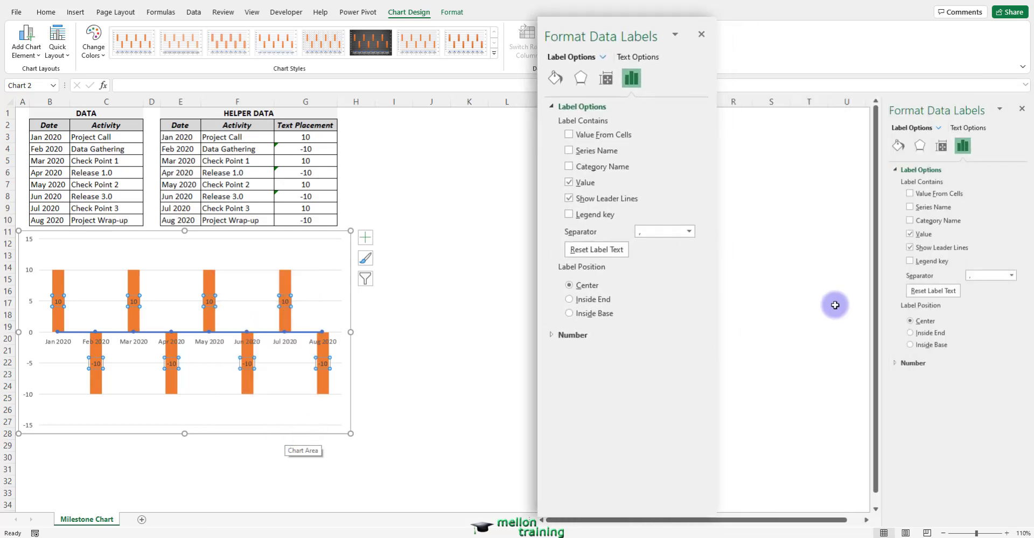
left_click(910, 221)
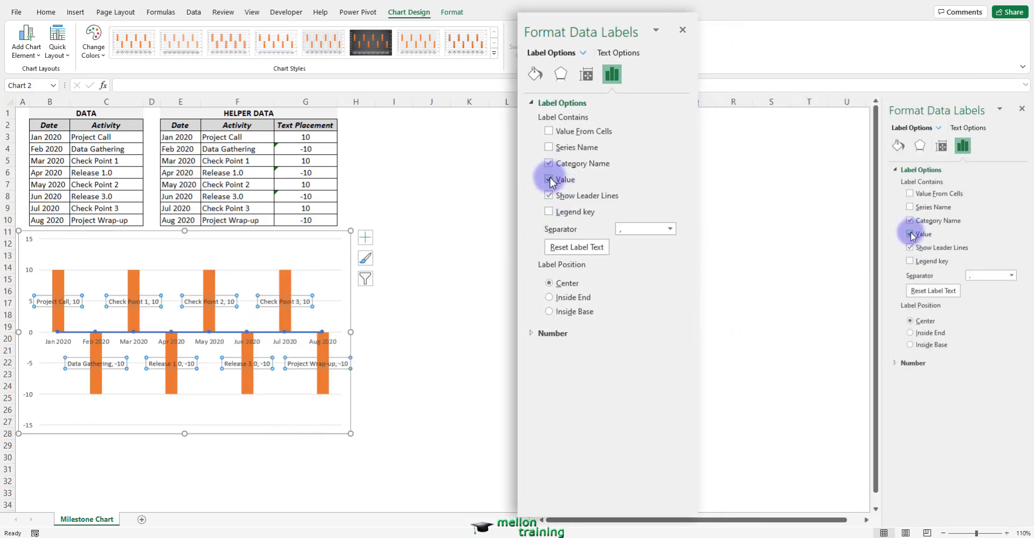
left_click(911, 234)
left_click(911, 248)
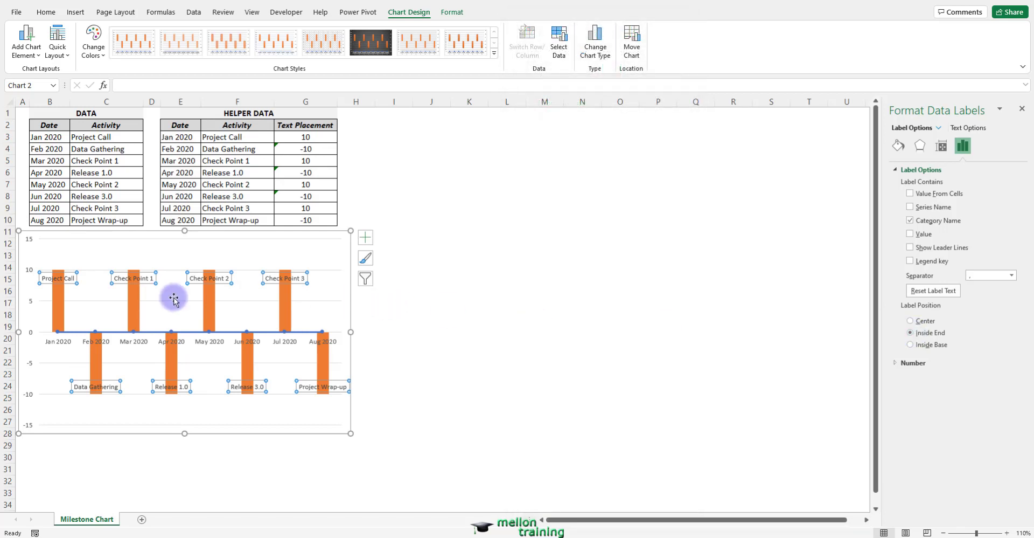
Add error bars to the Activity columns with their detailed formatting options open.
right_click(136, 300)
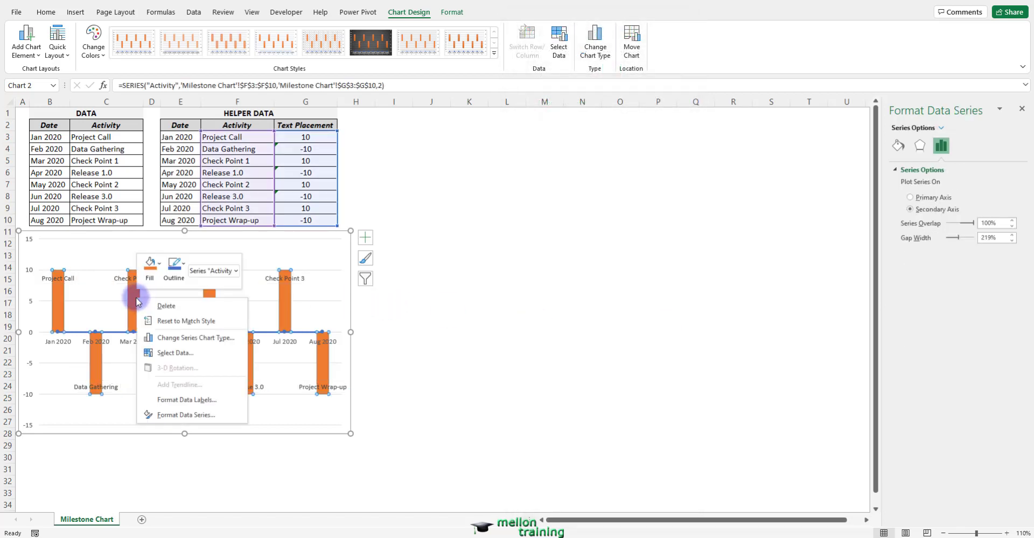
left_click(416, 16)
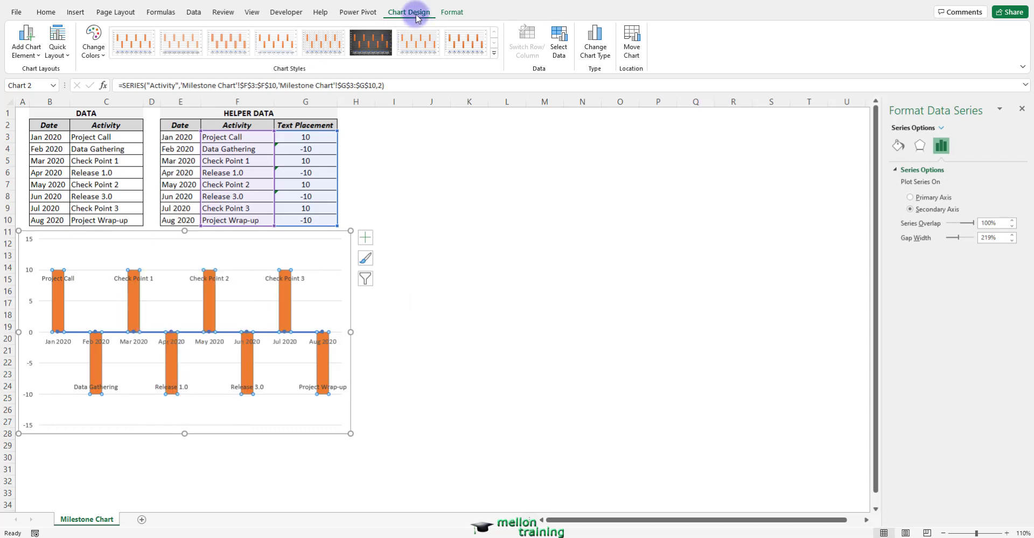
left_click(36, 56)
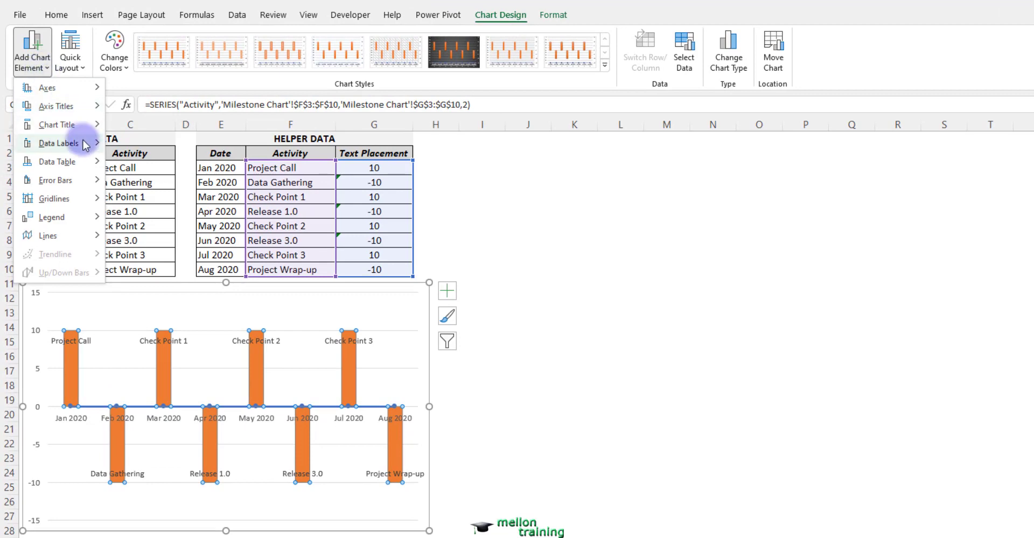
mouse_move(81, 186)
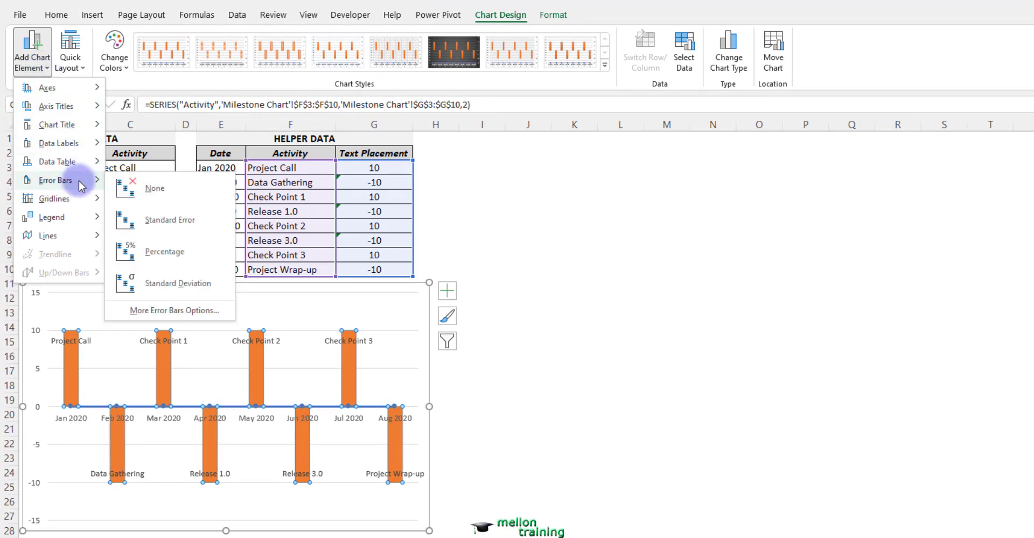
left_click(201, 311)
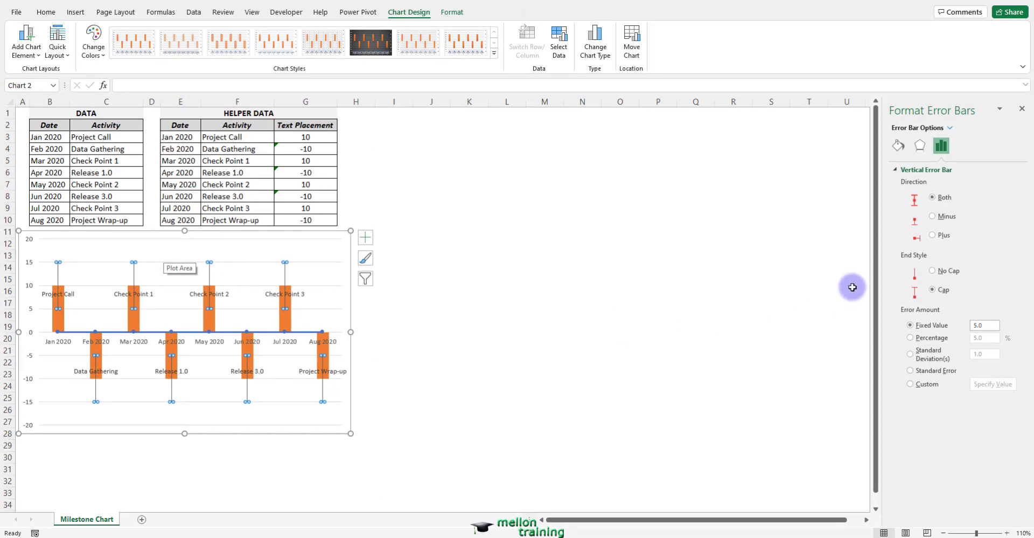
Set the Activity error bars to Minus direction, No Cap end style and a percentage error amount of 100%.
left_click(937, 217)
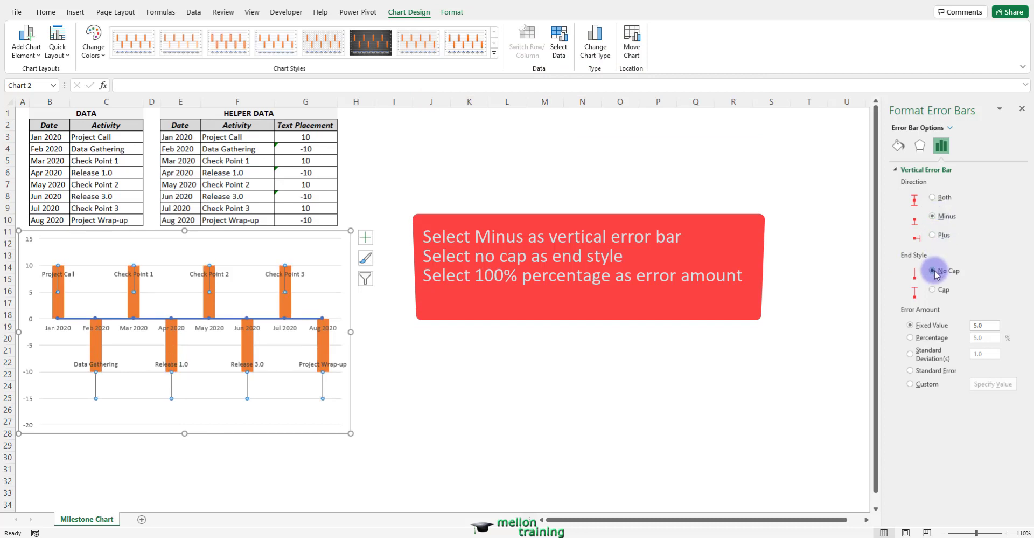
left_click(910, 338)
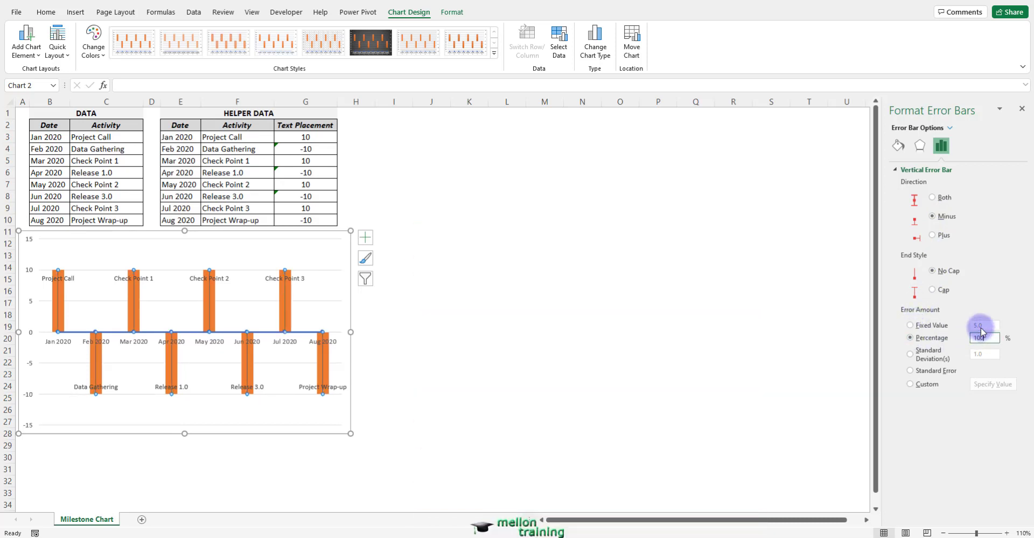
type("100")
Format the Activity columns with no fill and no border line.
right_click(291, 309)
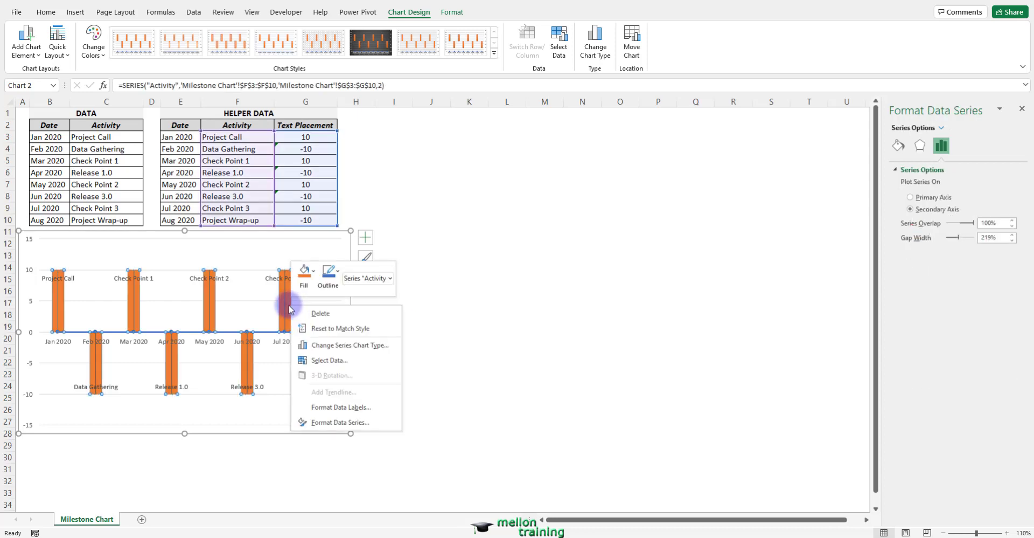
left_click(357, 421)
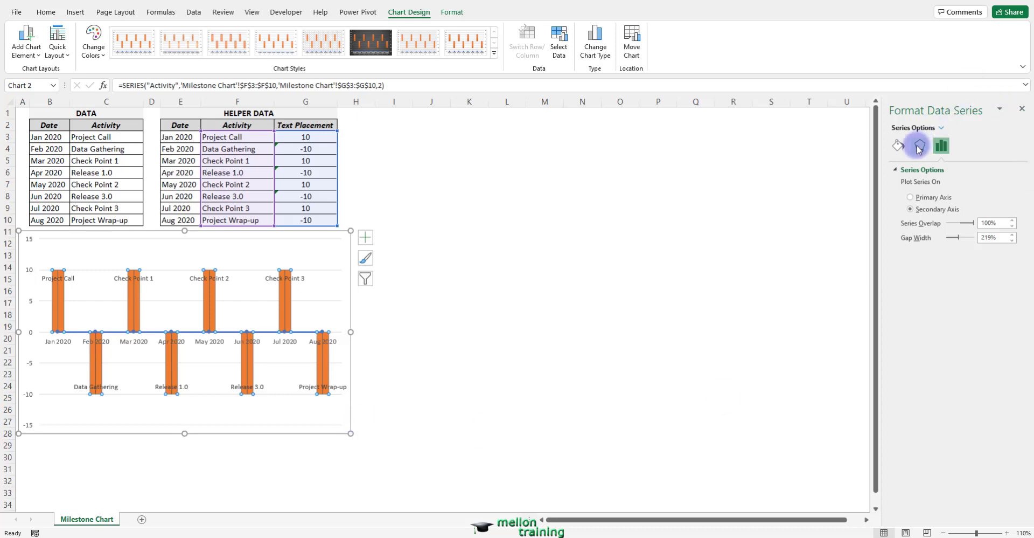
left_click(901, 147)
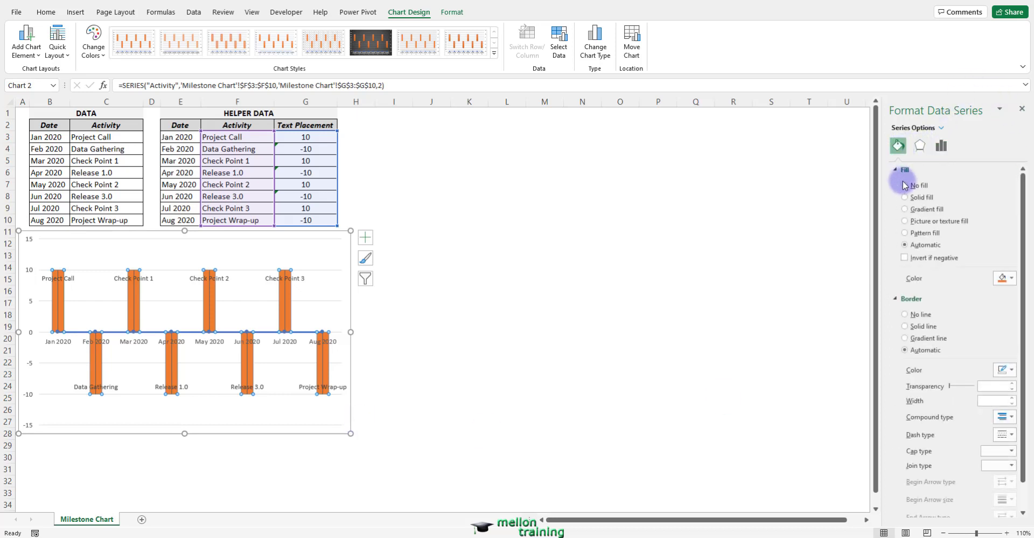
left_click(905, 185)
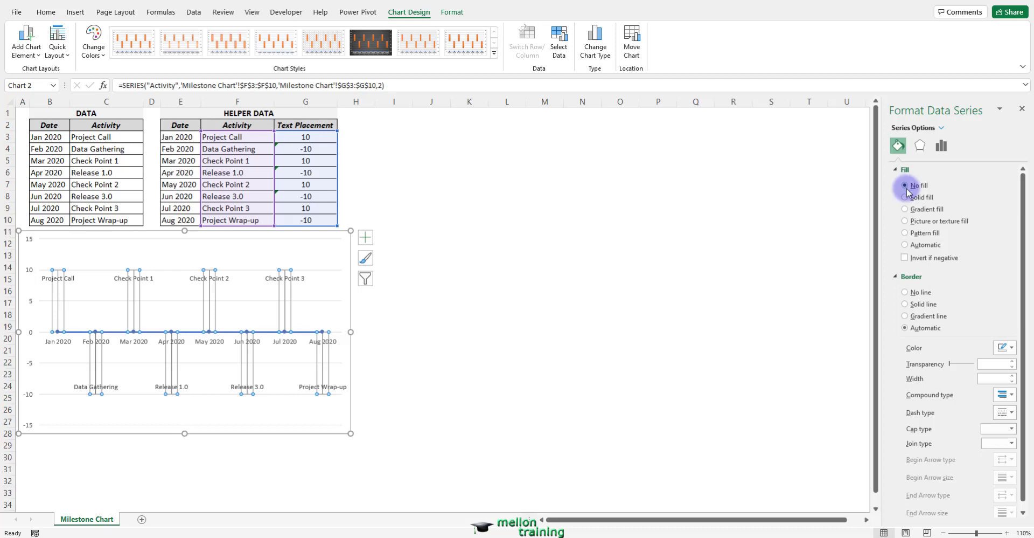
left_click(906, 292)
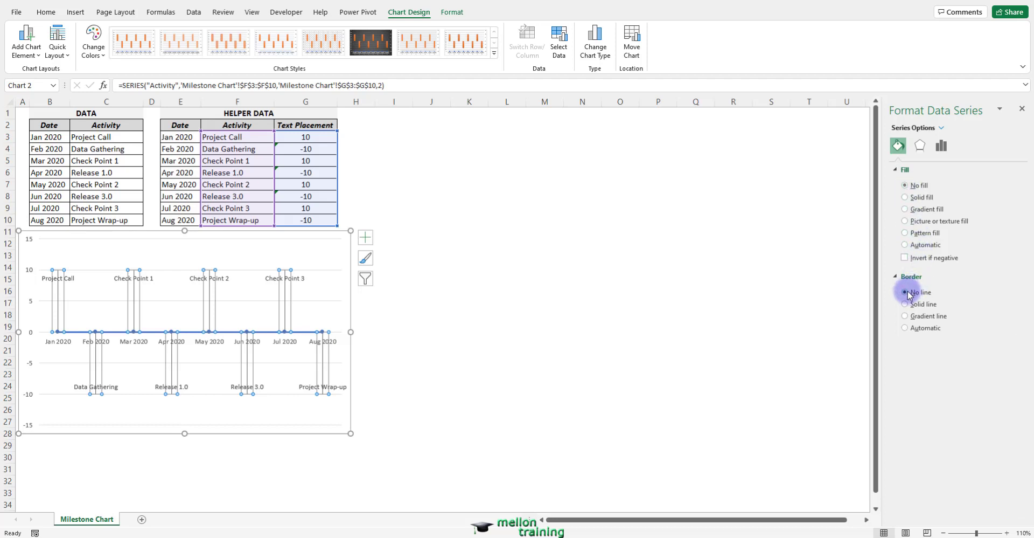
Remove the connecting line from the Date series by setting it to No line.
left_click(190, 331)
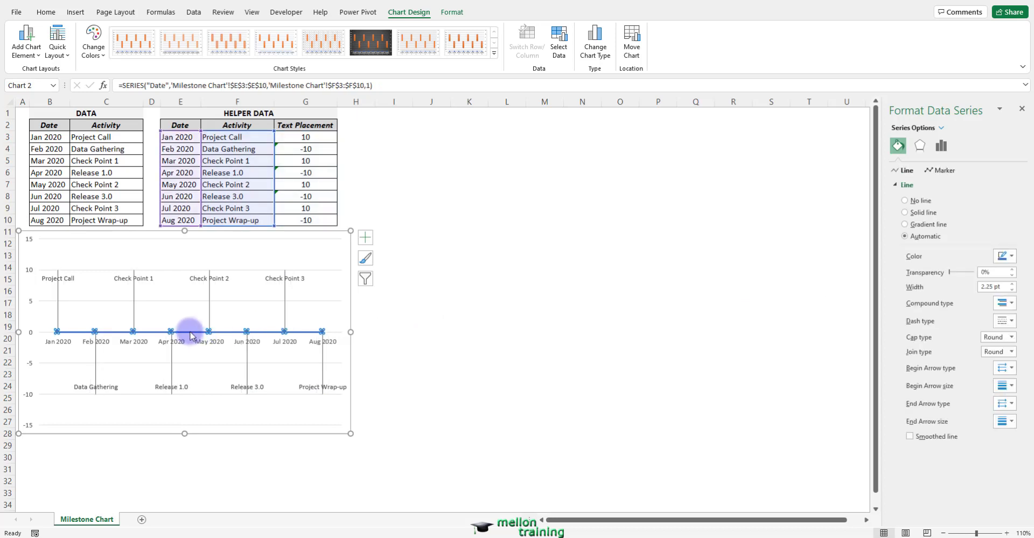
right_click(190, 331)
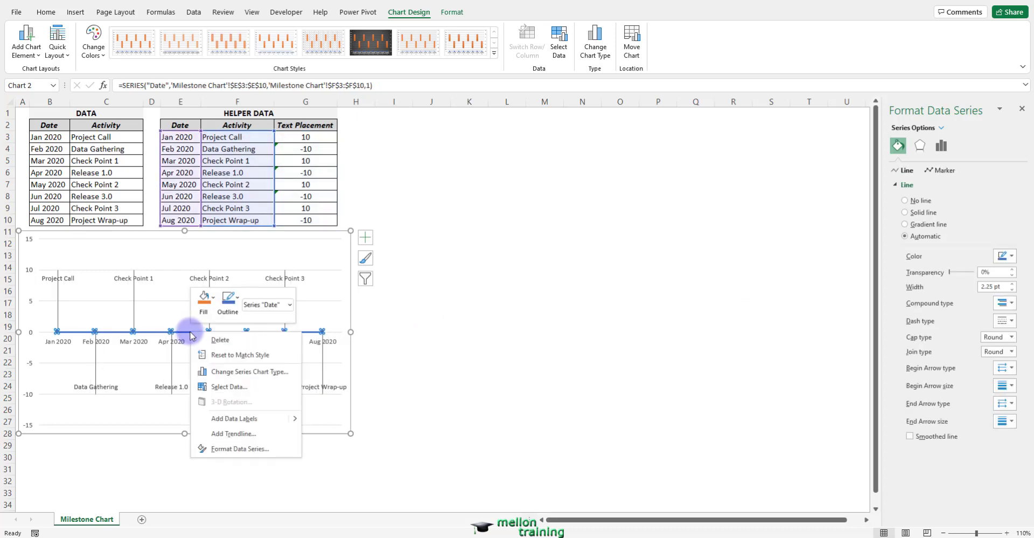
left_click(269, 450)
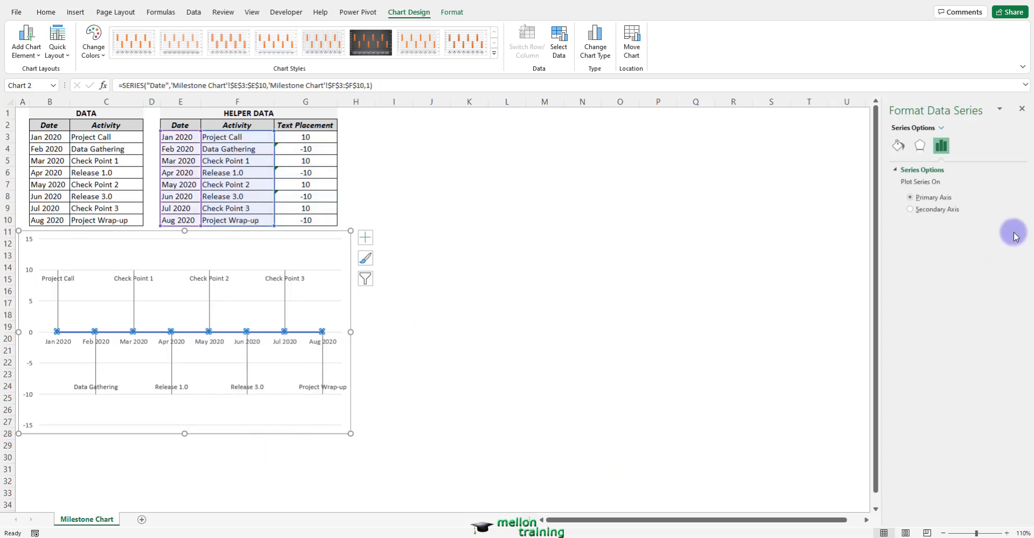
left_click(898, 146)
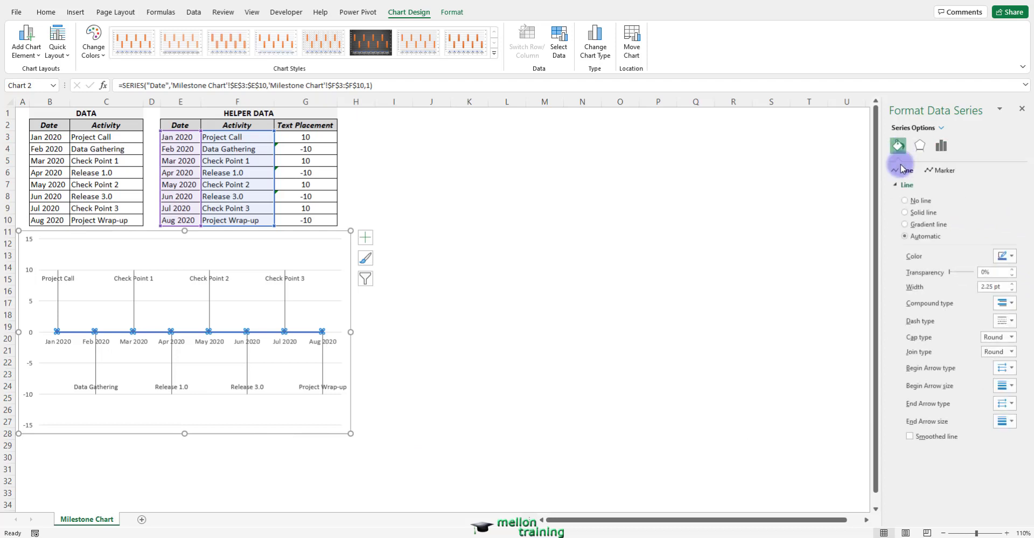
left_click(906, 200)
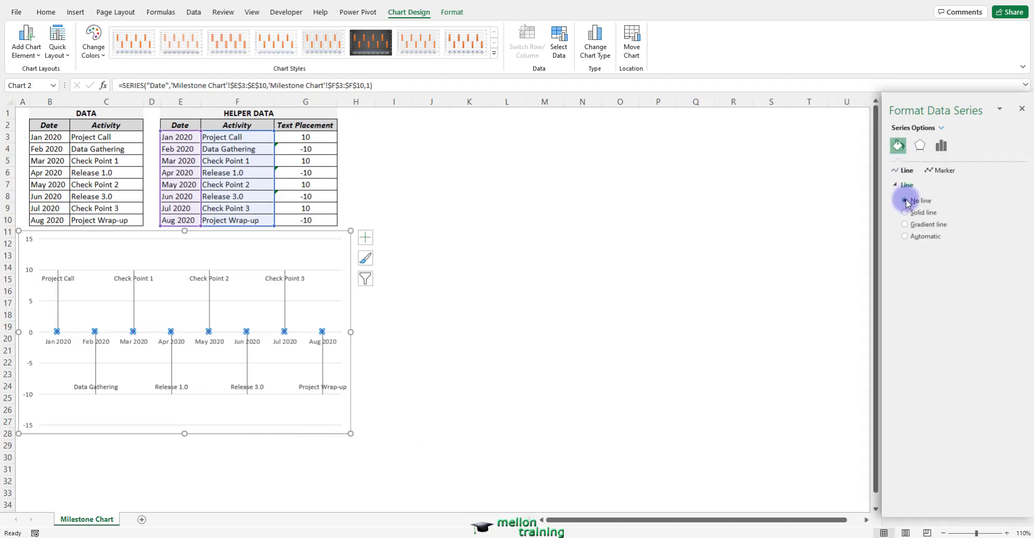
Change the Date series markers to the built-in diamond at size 10 with a standard green fill.
left_click(940, 169)
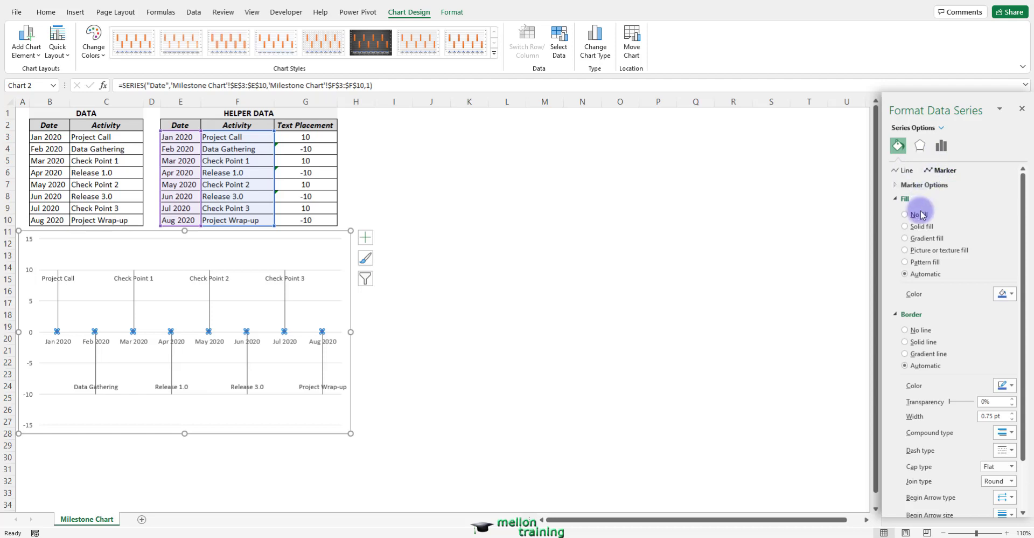
left_click(921, 185)
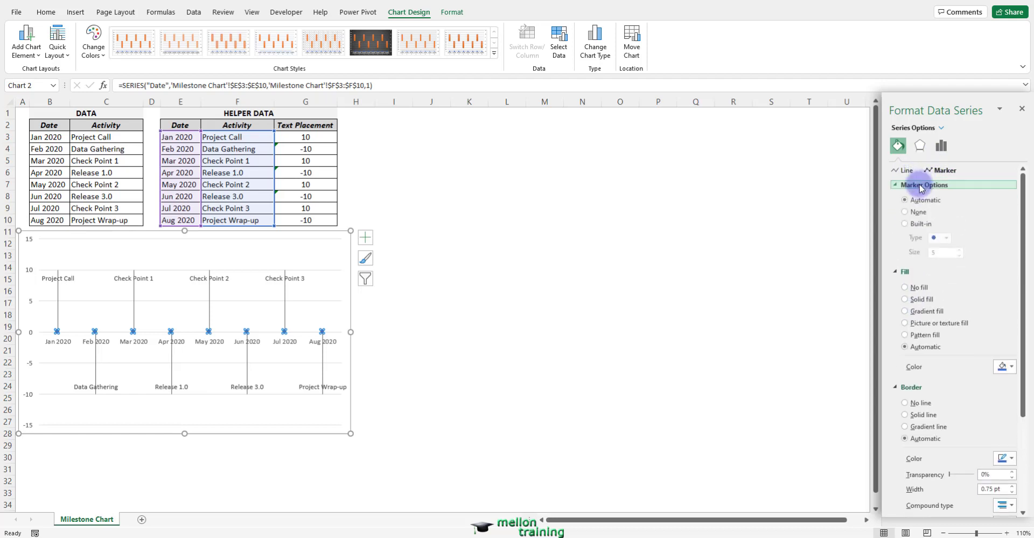
left_click(905, 223)
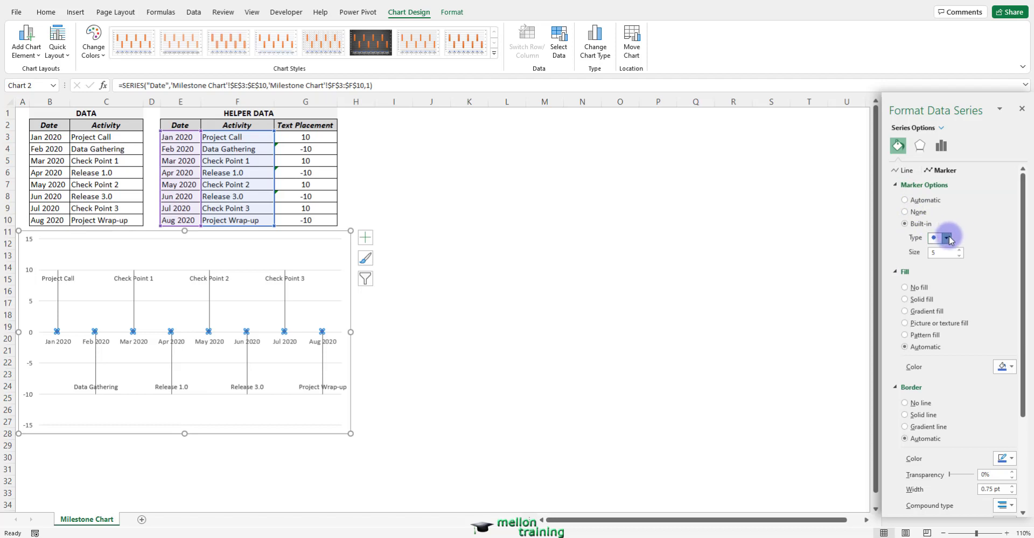
left_click(949, 239)
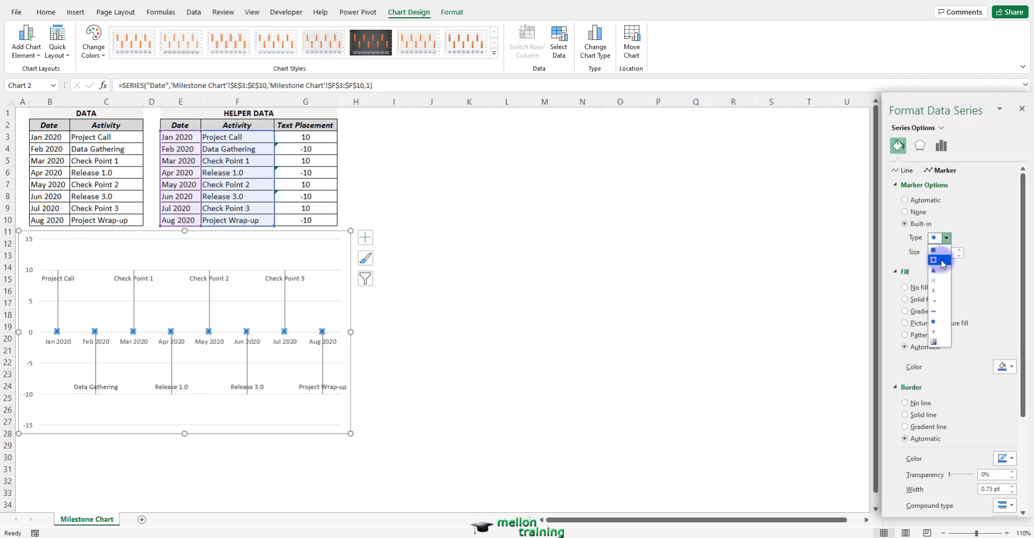
left_click(941, 261)
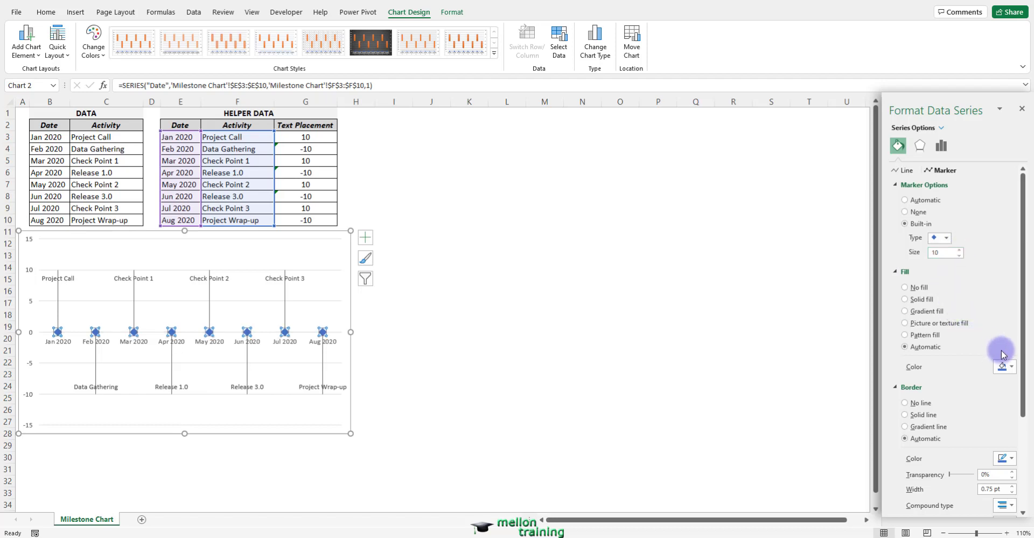
left_click(1007, 366)
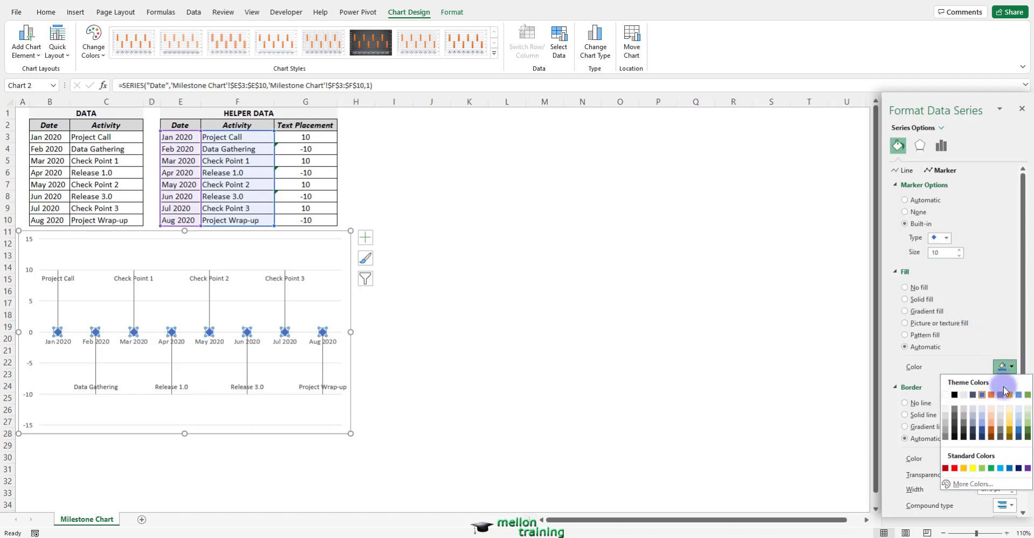
left_click(990, 467)
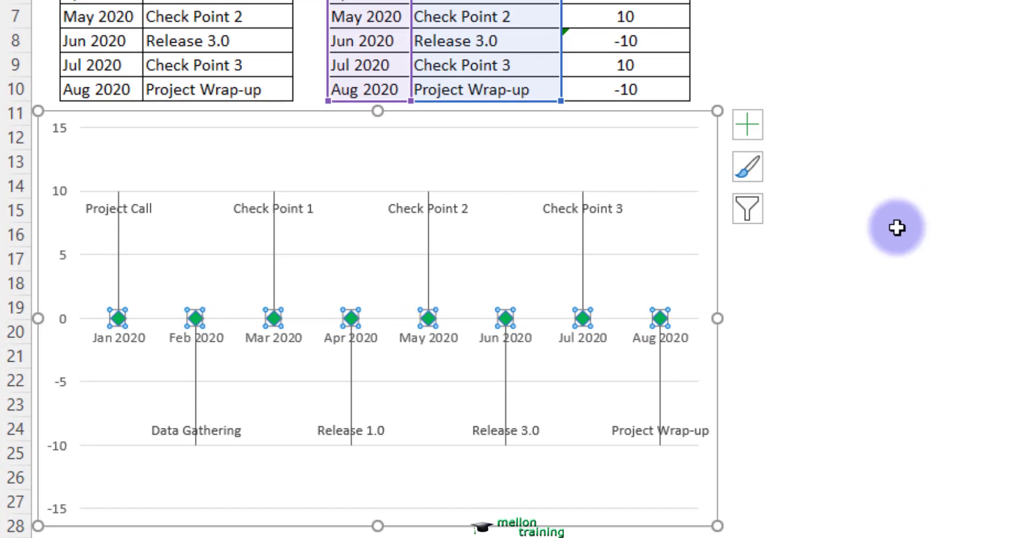
Move the Project Call, Check Point 1, Check Point 2 and Check Point 3 labels just above the ends of their lines.
left_click(896, 295)
left_click(105, 207)
left_click_drag(105, 207, 107, 171)
left_click(272, 207)
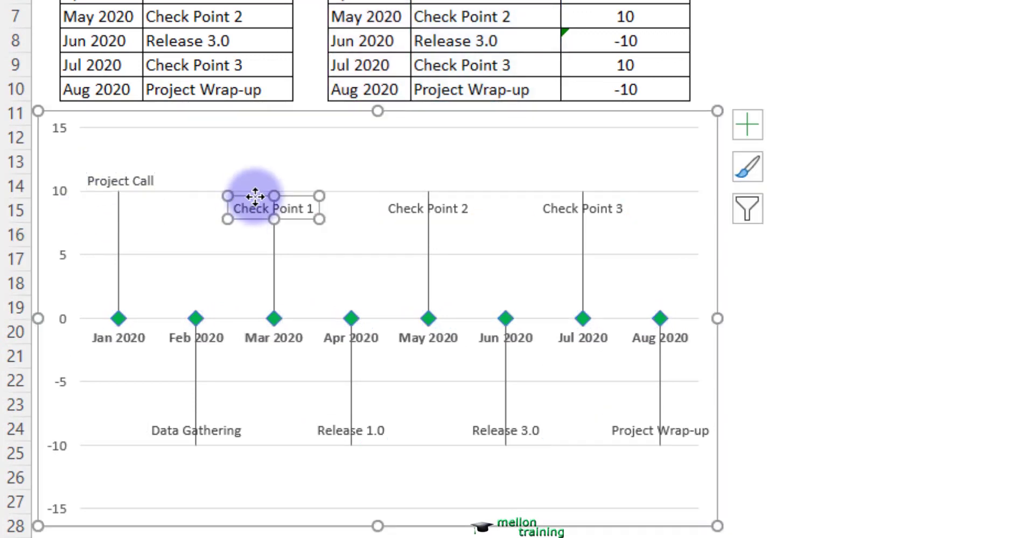
left_click_drag(272, 207, 275, 183)
left_click(408, 208)
left_click_drag(408, 207, 407, 168)
left_click(565, 208)
left_click_drag(566, 209, 566, 180)
Move the Project Wrap-up, Release 3.0, Release 1.0 and Data Gathering labels just below the ends of their lines.
left_click(635, 428)
left_click_drag(635, 428, 635, 458)
left_click(483, 430)
left_click_drag(483, 430, 481, 459)
left_click_drag(334, 430, 332, 462)
left_click_drag(203, 431, 203, 463)
left_click(860, 293)
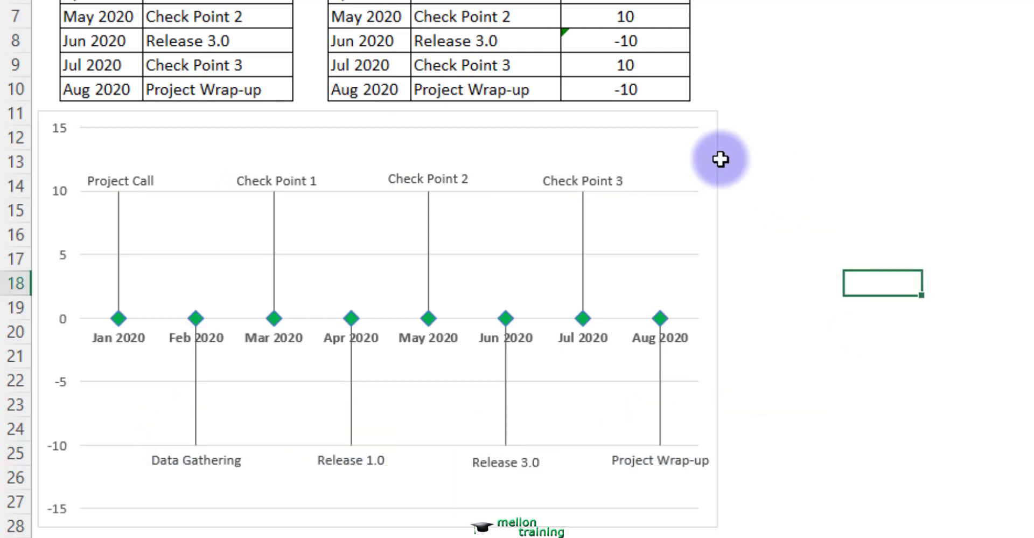
Enlarge the milestone chart in width and height from its lower-right corner, then deselect it.
right_click(719, 159)
left_click(798, 536)
left_click(995, 296)
left_click(707, 370)
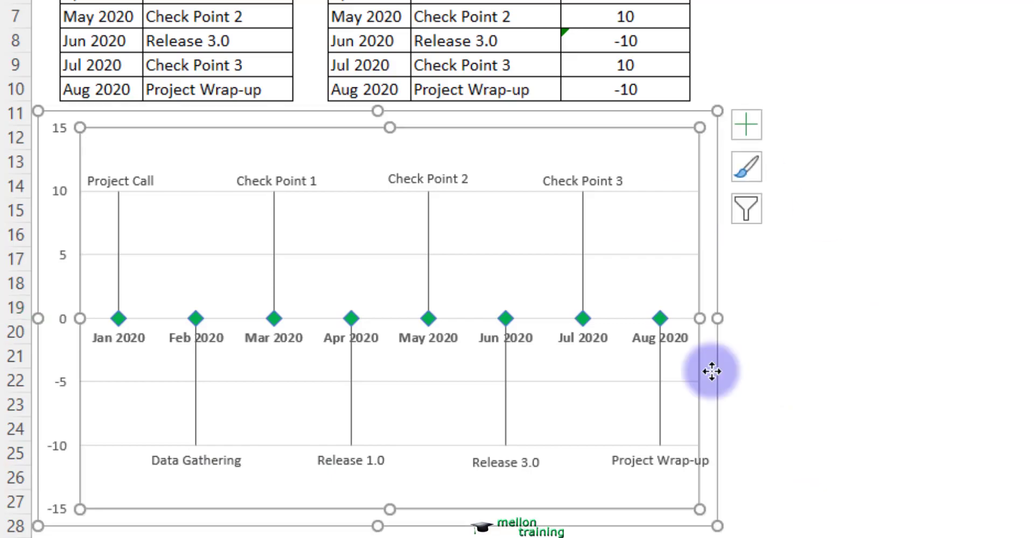
left_click_drag(718, 526, 801, 537)
left_click(935, 400)
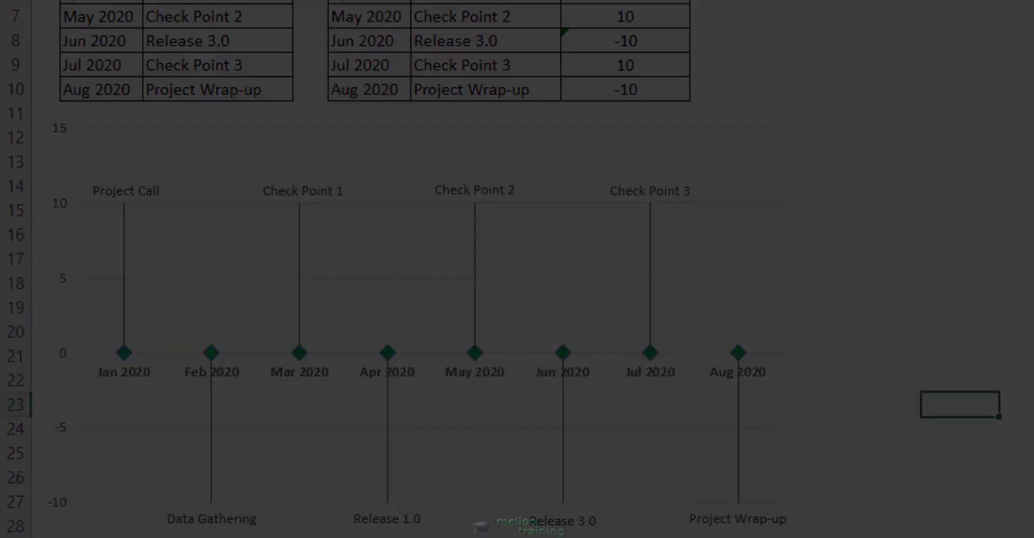